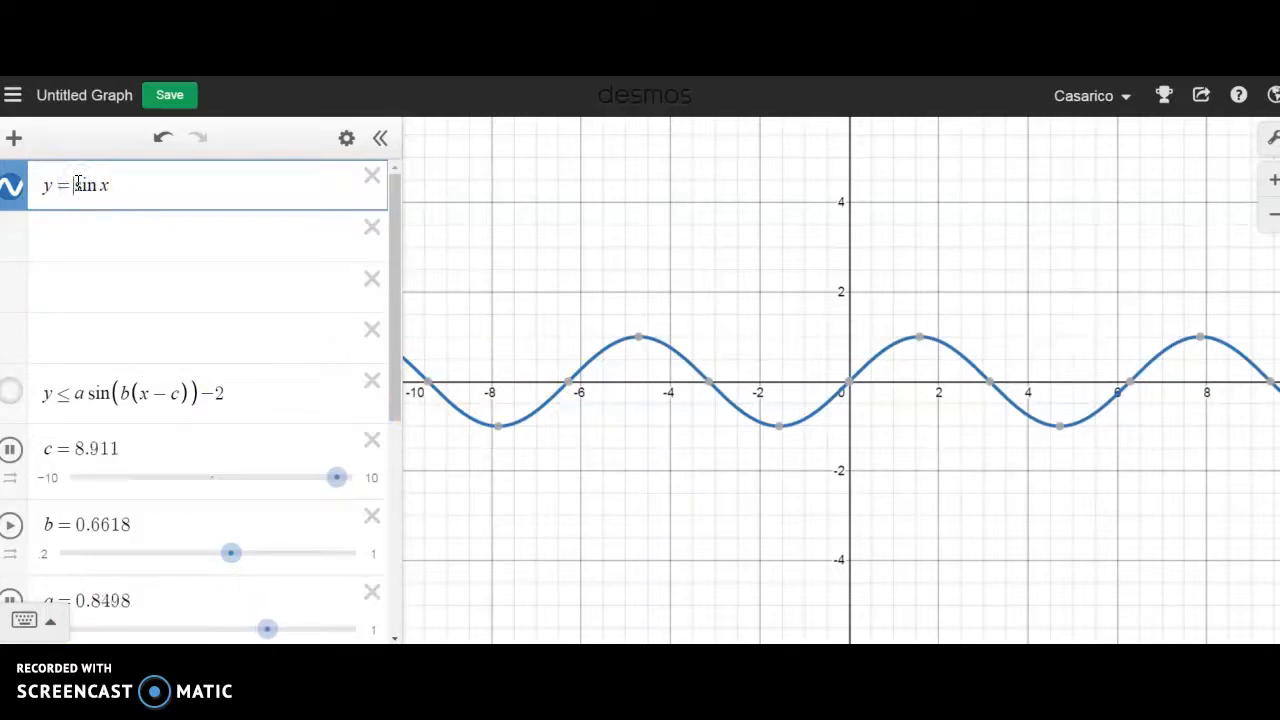
Try coefficients of 3 and 7 in front of sin x, removing each one again.
{"action": "type", "text": "3"}
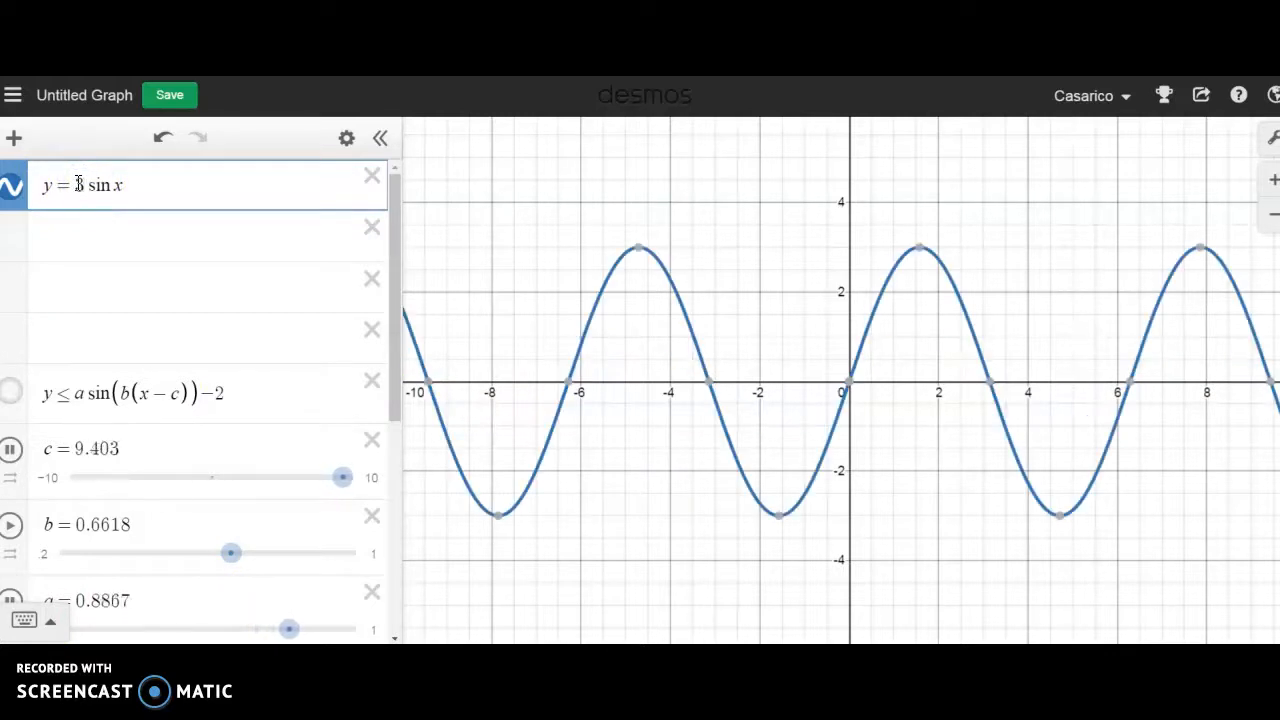
{"action": "key", "text": "BackSpace"}
{"action": "type", "text": "7"}
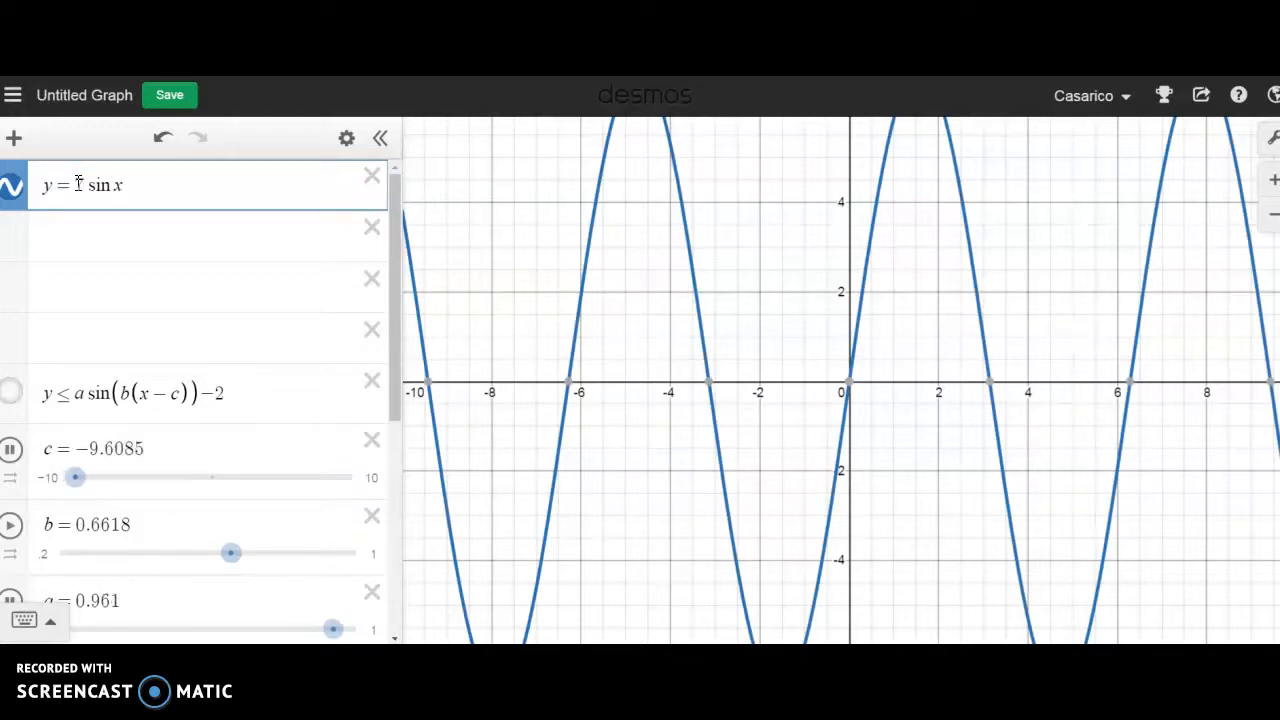
{"action": "key", "text": "BackSpace"}
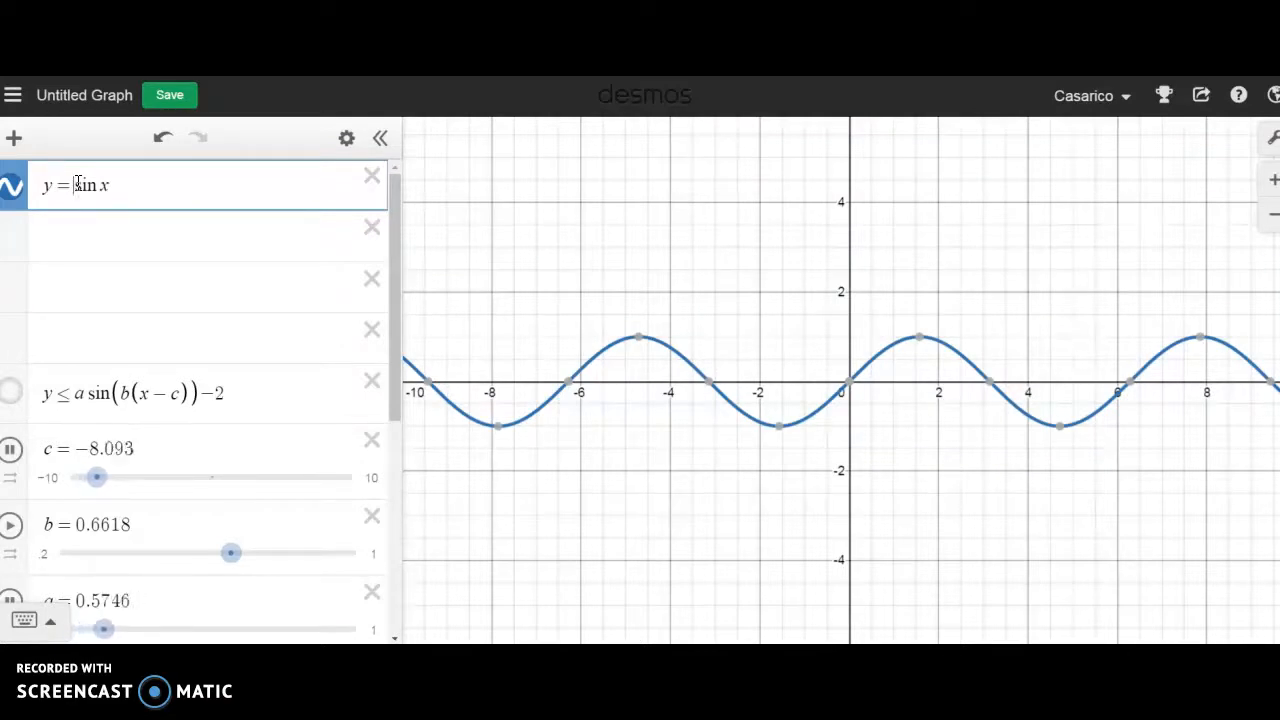
Multiply sin x by a parameter m, create a slider for it, and set m to -5.5.
{"action": "type", "text": "m"}
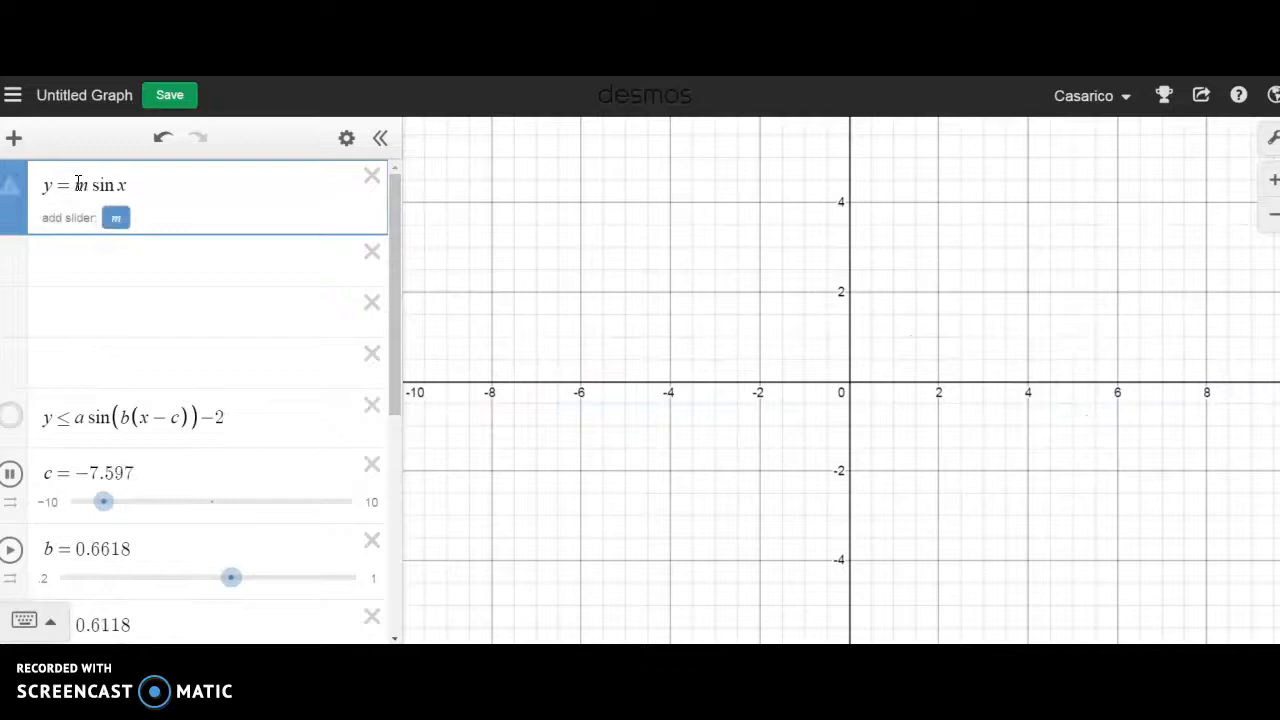
{"action": "left_click", "coordinate": [116, 221]}
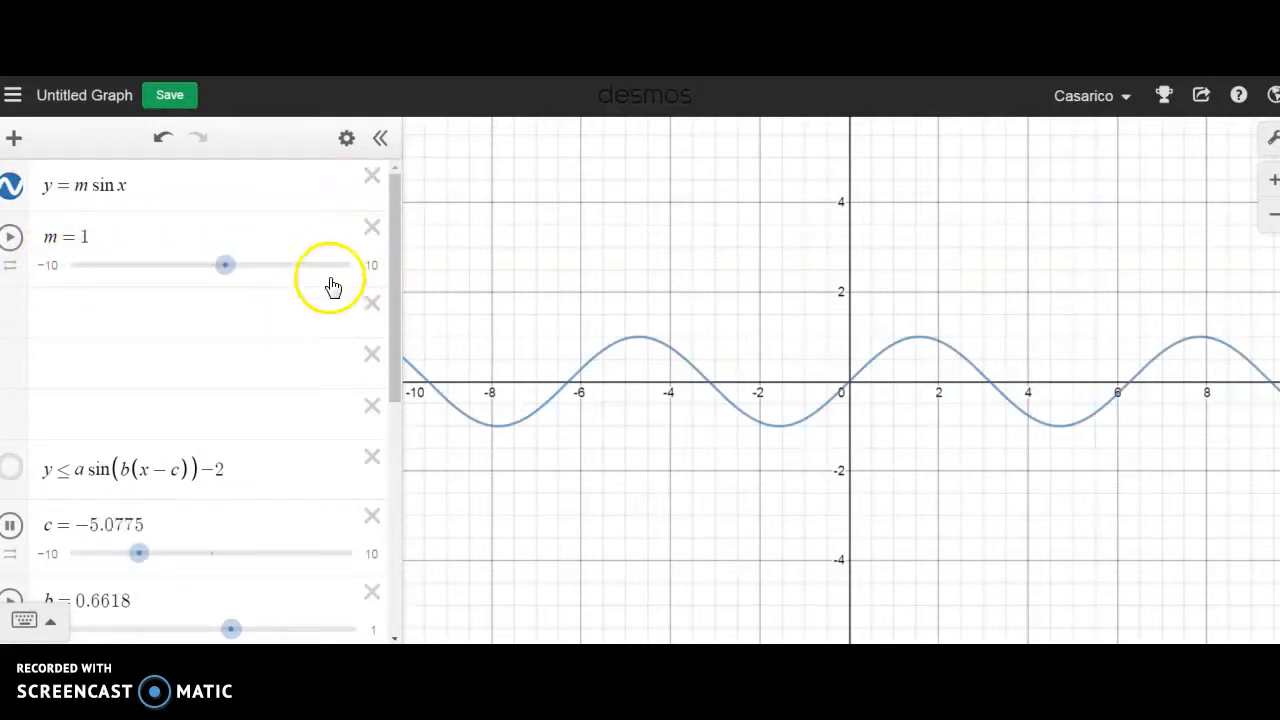
{"action": "left_click_drag", "start_coordinate": [228, 270], "coordinate": [137, 263]}
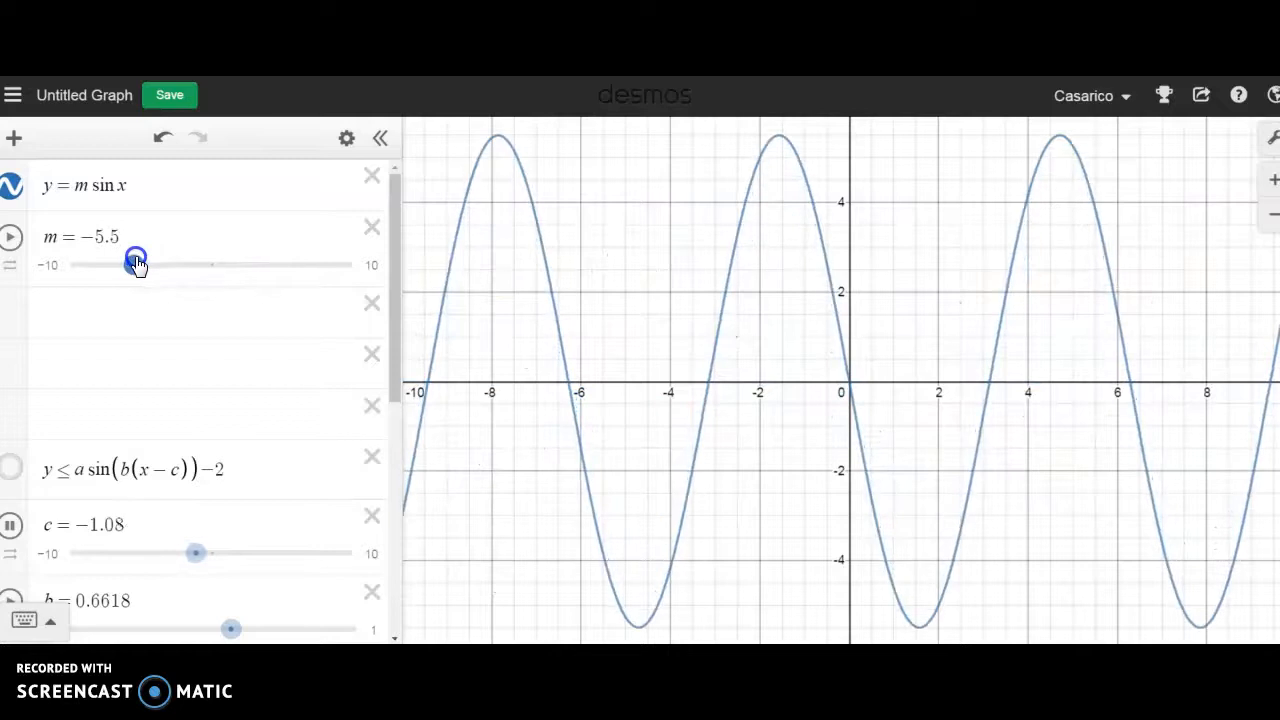
Animate the m slider, try the play-once mode, and settle on the mode that repeats in one direction.
{"action": "left_click", "coordinate": [13, 239]}
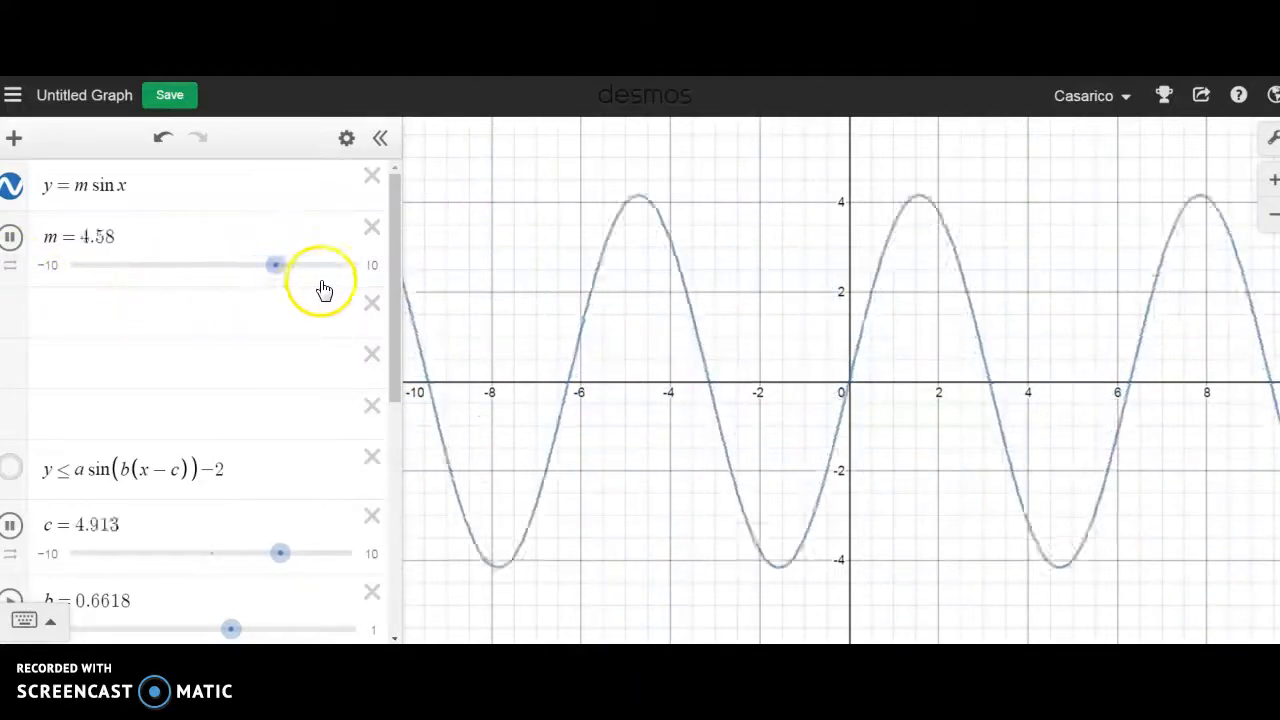
{"action": "left_click", "coordinate": [10, 268]}
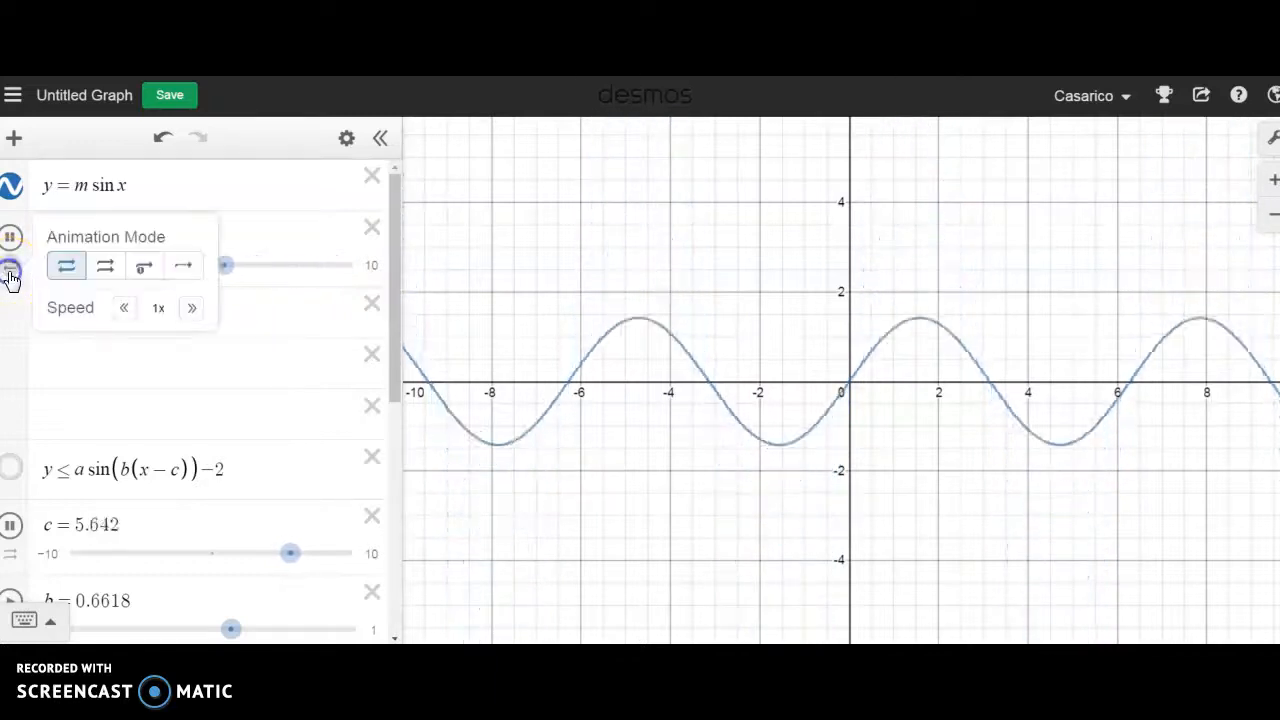
{"action": "left_click", "coordinate": [105, 268]}
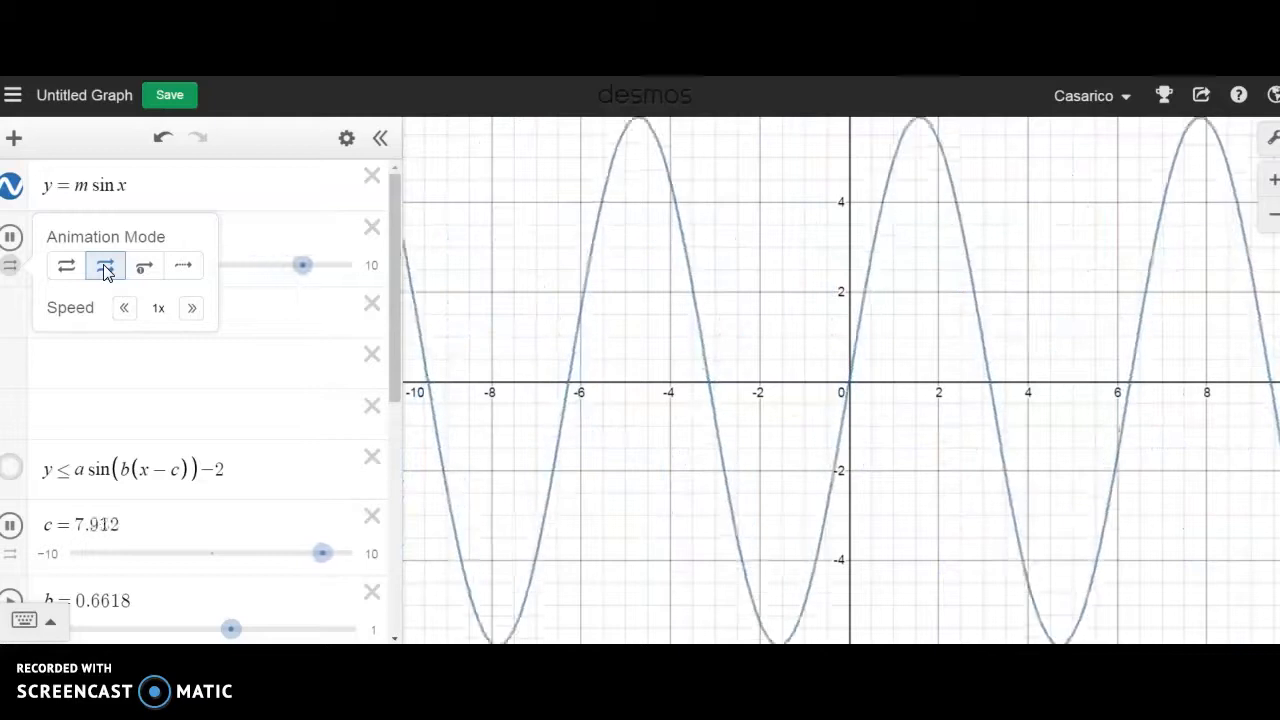
{"action": "left_click", "coordinate": [106, 266]}
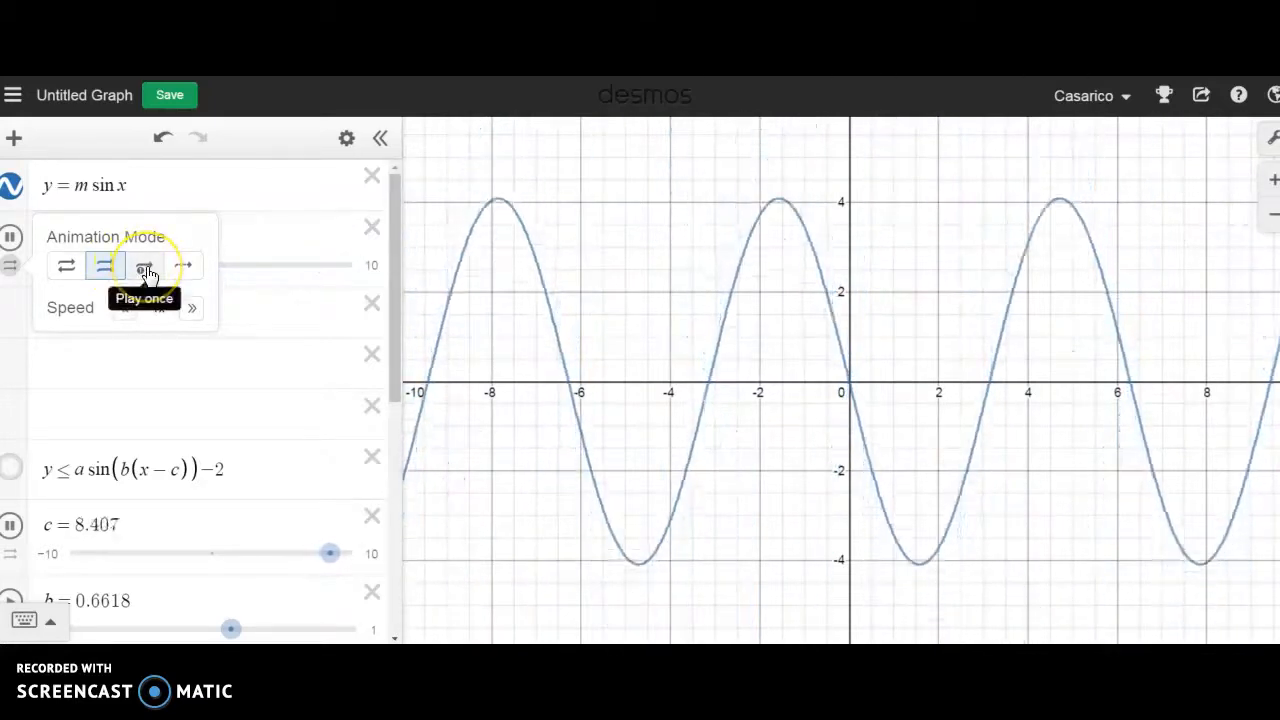
{"action": "left_click", "coordinate": [145, 267]}
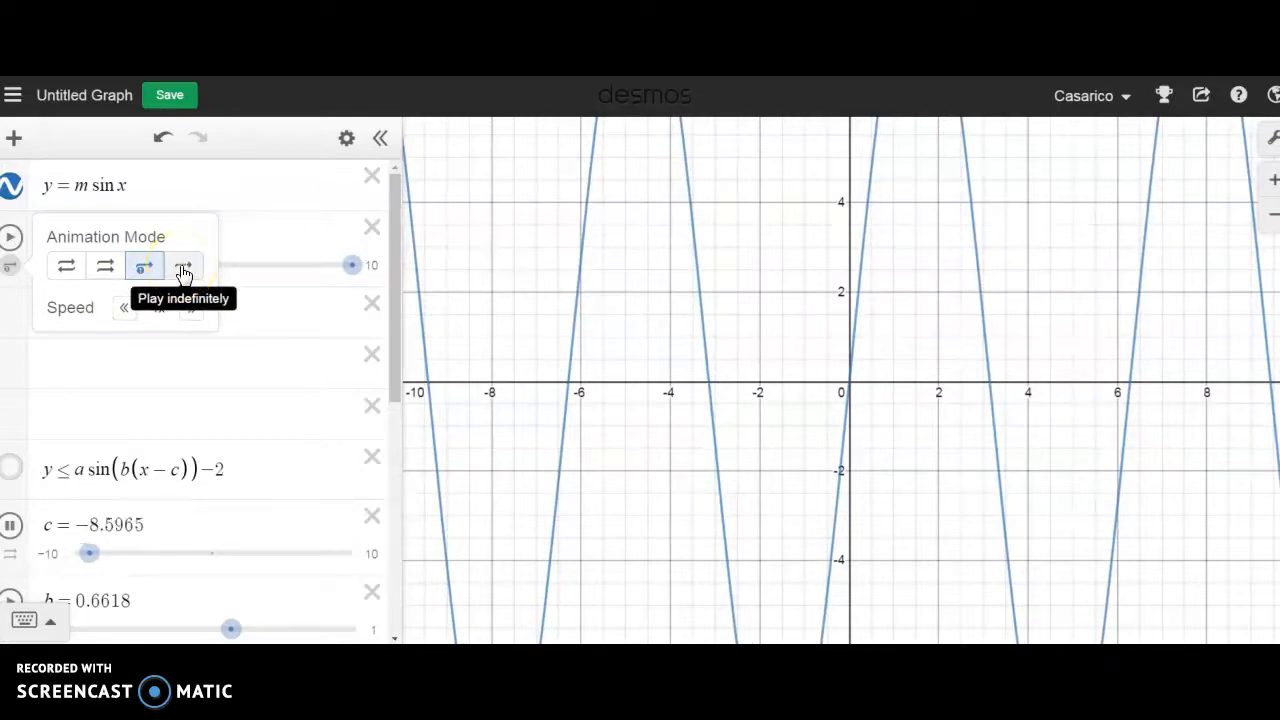
{"action": "left_click", "coordinate": [103, 268]}
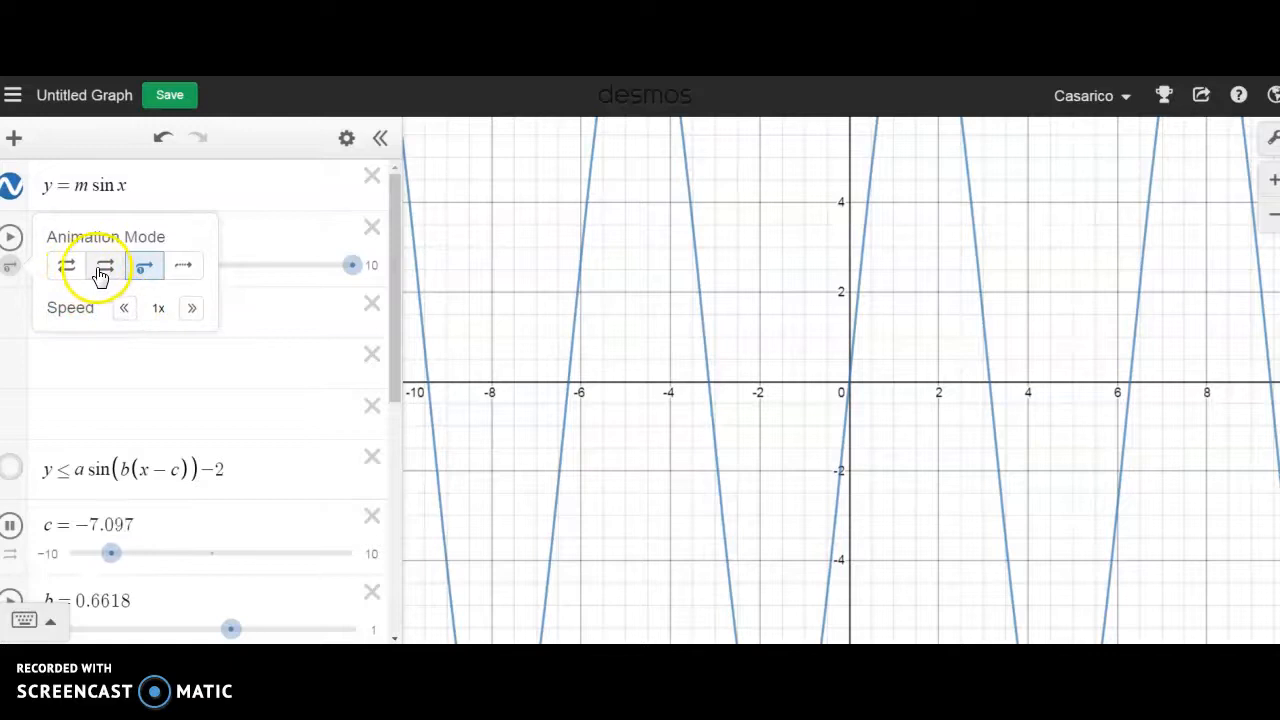
{"action": "left_click", "coordinate": [101, 268]}
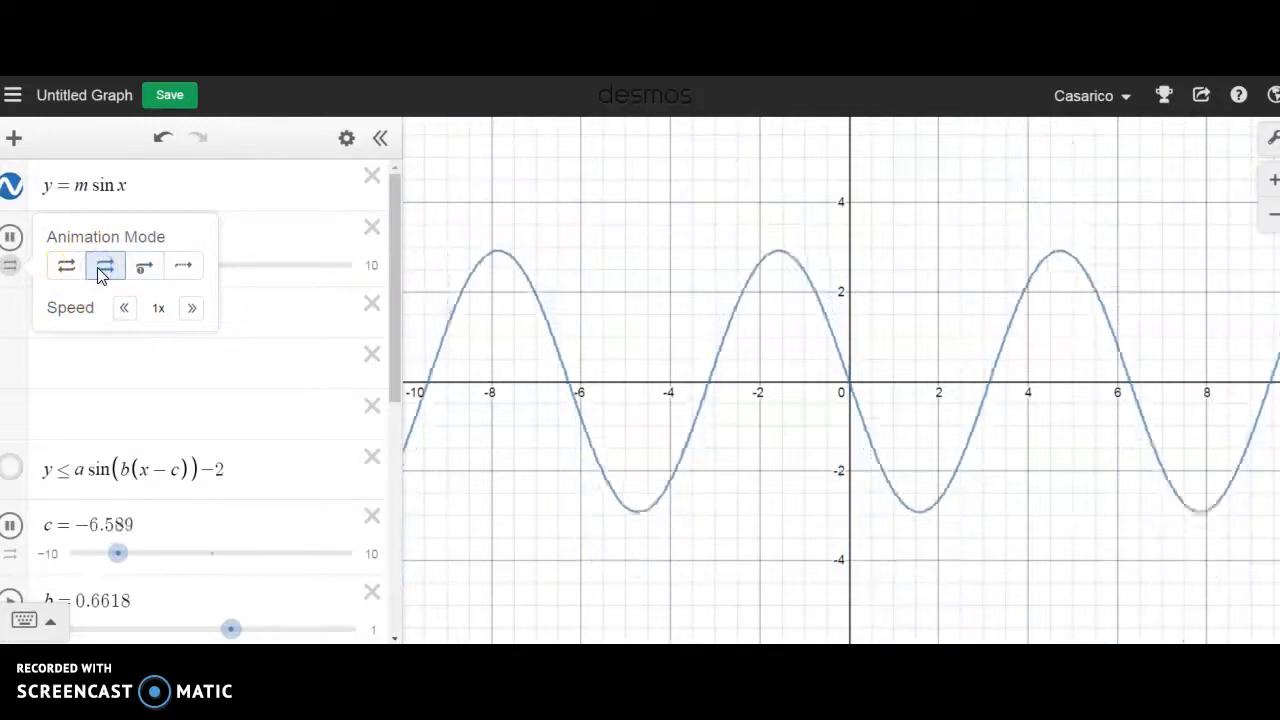
Try slowing the m animation to 0.35x and speeding it up to 20x.
{"action": "left_click", "coordinate": [125, 308]}
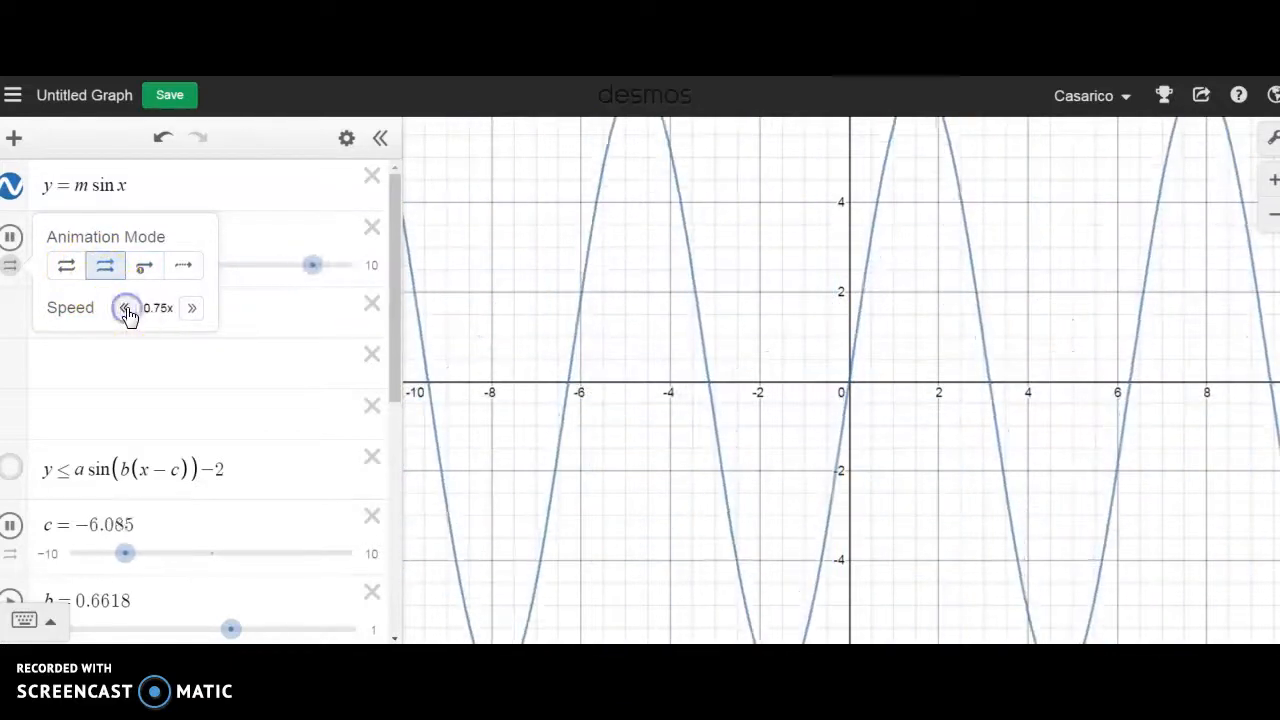
{"action": "left_click", "coordinate": [125, 308]}
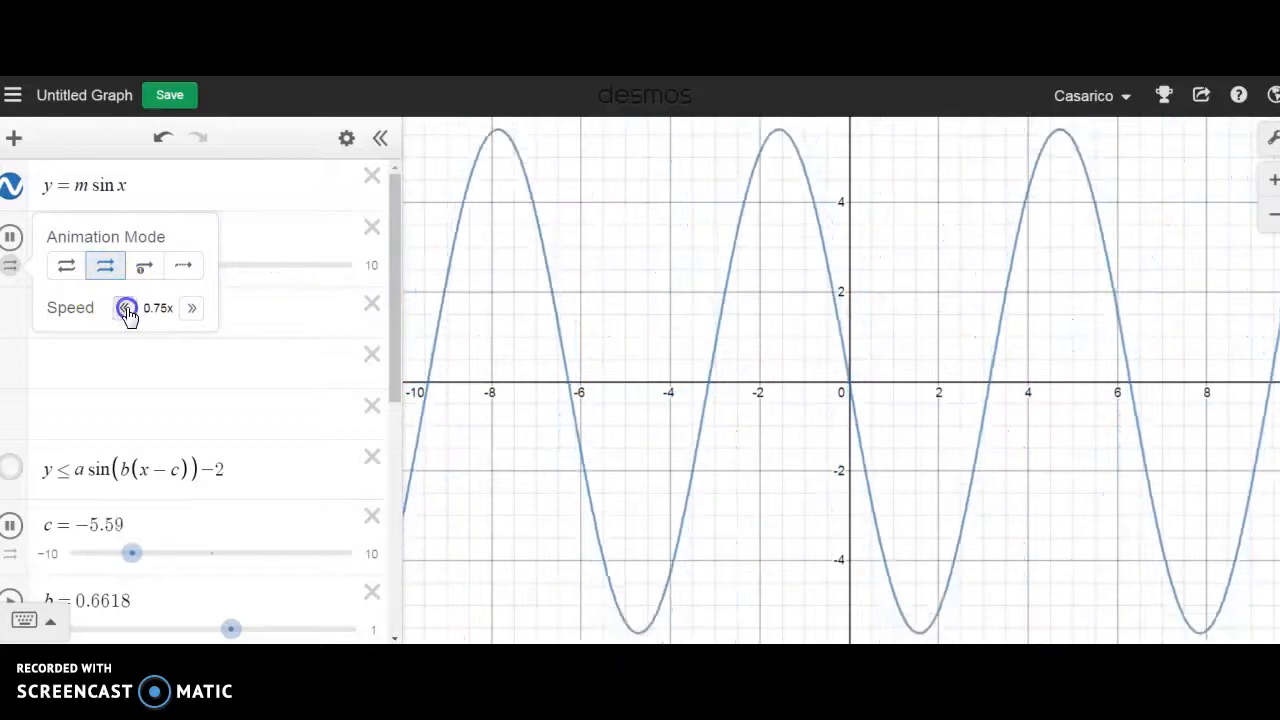
{"action": "left_click", "coordinate": [125, 308]}
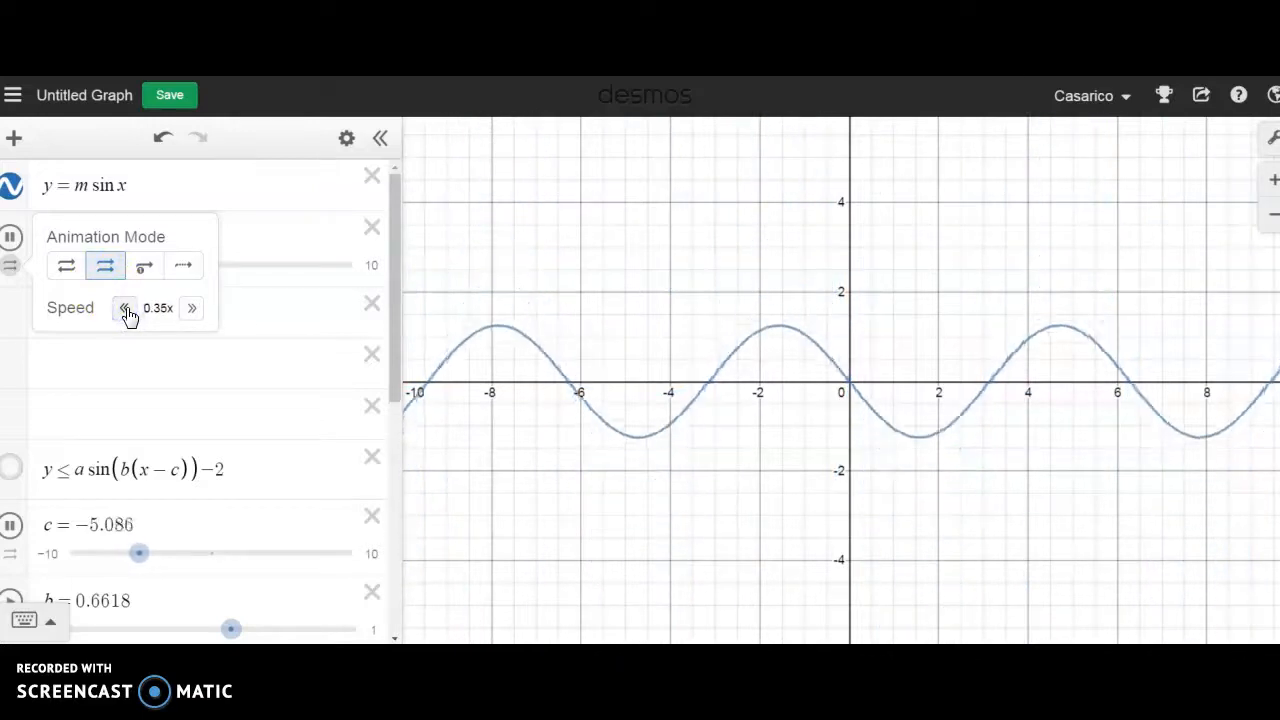
{"action": "left_click", "coordinate": [193, 308]}
{"action": "left_click", "coordinate": [193, 308]}
{"action": "left_click", "coordinate": [193, 308]}
{"action": "left_click", "coordinate": [193, 308]}
{"action": "left_click", "coordinate": [193, 308]}
{"action": "left_click", "coordinate": [193, 308]}
{"action": "left_click", "coordinate": [193, 308]}
{"action": "left_click", "coordinate": [193, 308]}
{"action": "left_click", "coordinate": [193, 308]}
{"action": "left_click", "coordinate": [193, 308]}
{"action": "left_click", "coordinate": [193, 308]}
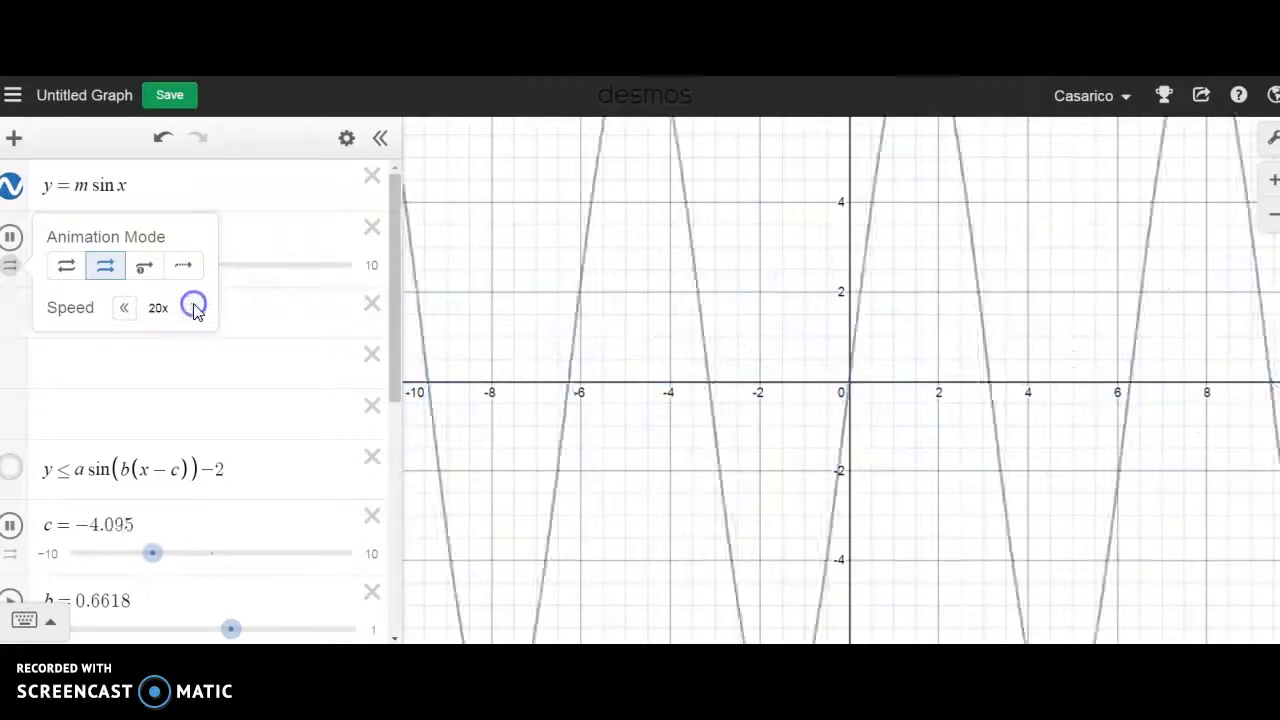
Slow the m animation to 0.2x and stop it at m = 2.1.
{"action": "left_click", "coordinate": [128, 310]}
{"action": "left_click", "coordinate": [128, 310]}
{"action": "left_click", "coordinate": [128, 310]}
{"action": "left_click", "coordinate": [128, 310]}
{"action": "left_click", "coordinate": [128, 310]}
{"action": "left_click", "coordinate": [128, 310]}
{"action": "left_click", "coordinate": [128, 310]}
{"action": "left_click", "coordinate": [128, 310]}
{"action": "left_click", "coordinate": [128, 310]}
{"action": "left_click", "coordinate": [128, 310]}
{"action": "left_click", "coordinate": [128, 310]}
{"action": "left_click", "coordinate": [128, 310]}
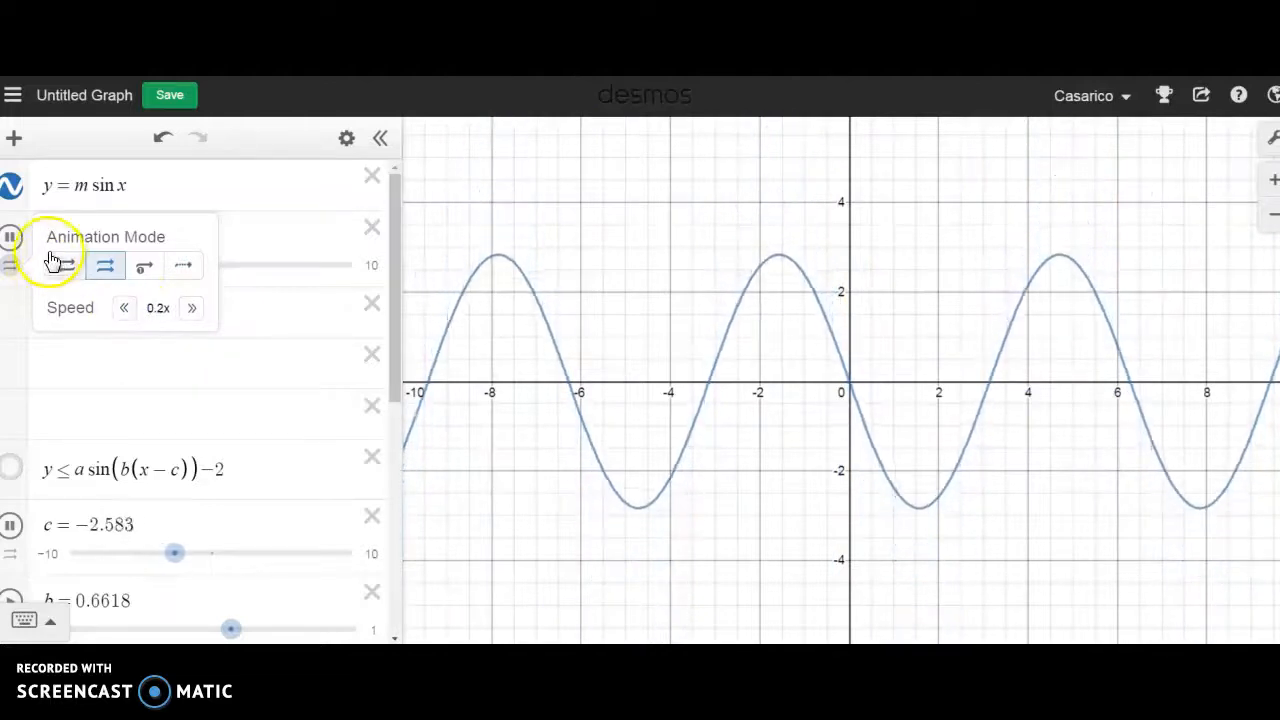
{"action": "left_click", "coordinate": [169, 186]}
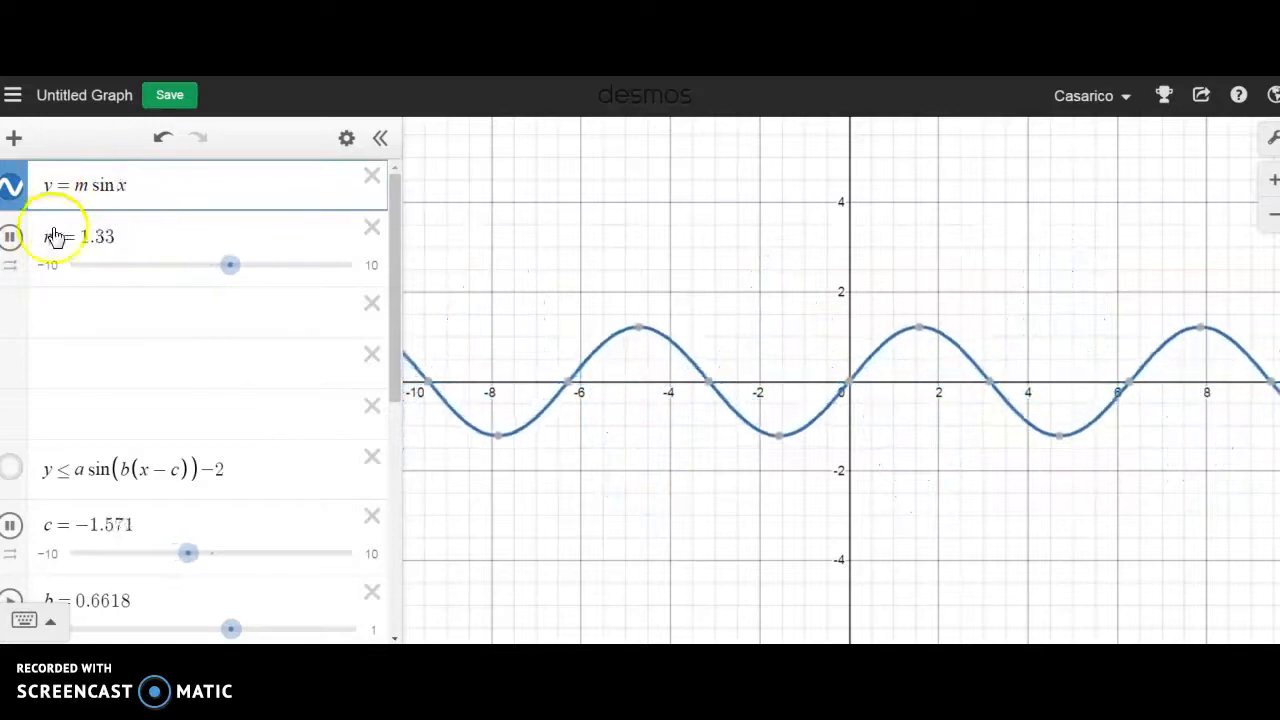
{"action": "left_click", "coordinate": [12, 240]}
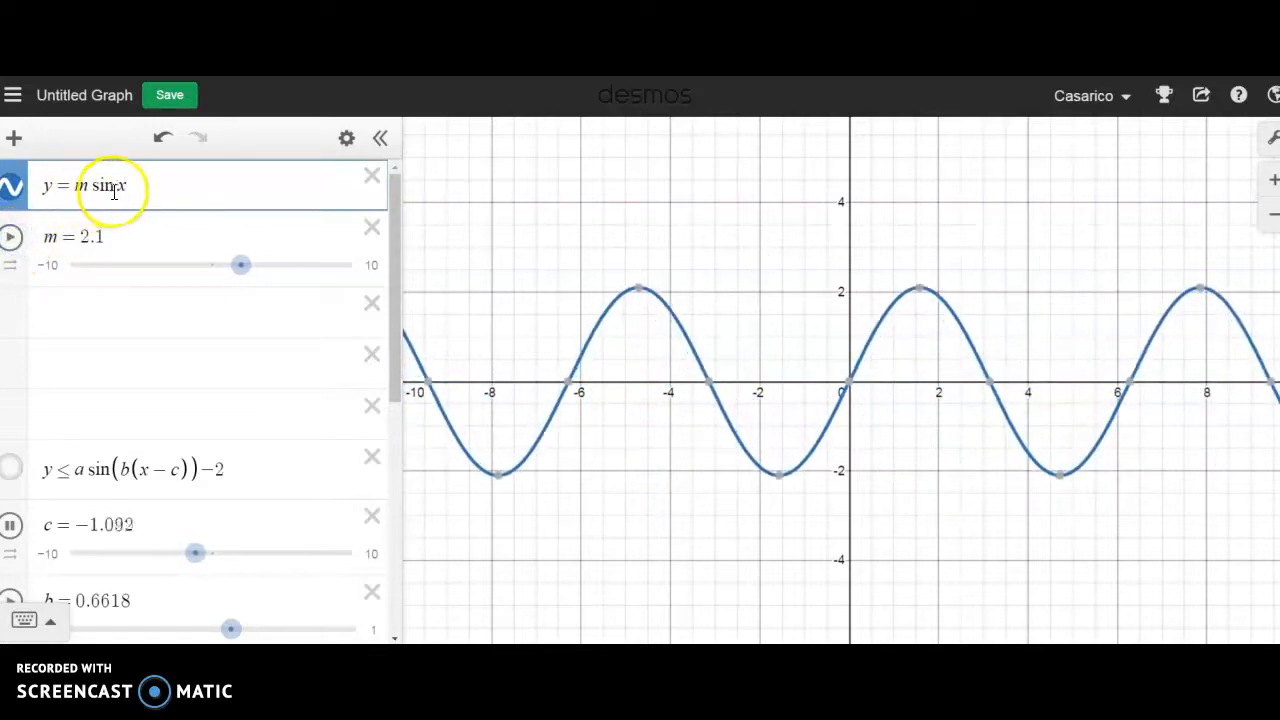
Change the function to y = m sin(nx) and create a slider for n.
{"action": "type", "text": "("}
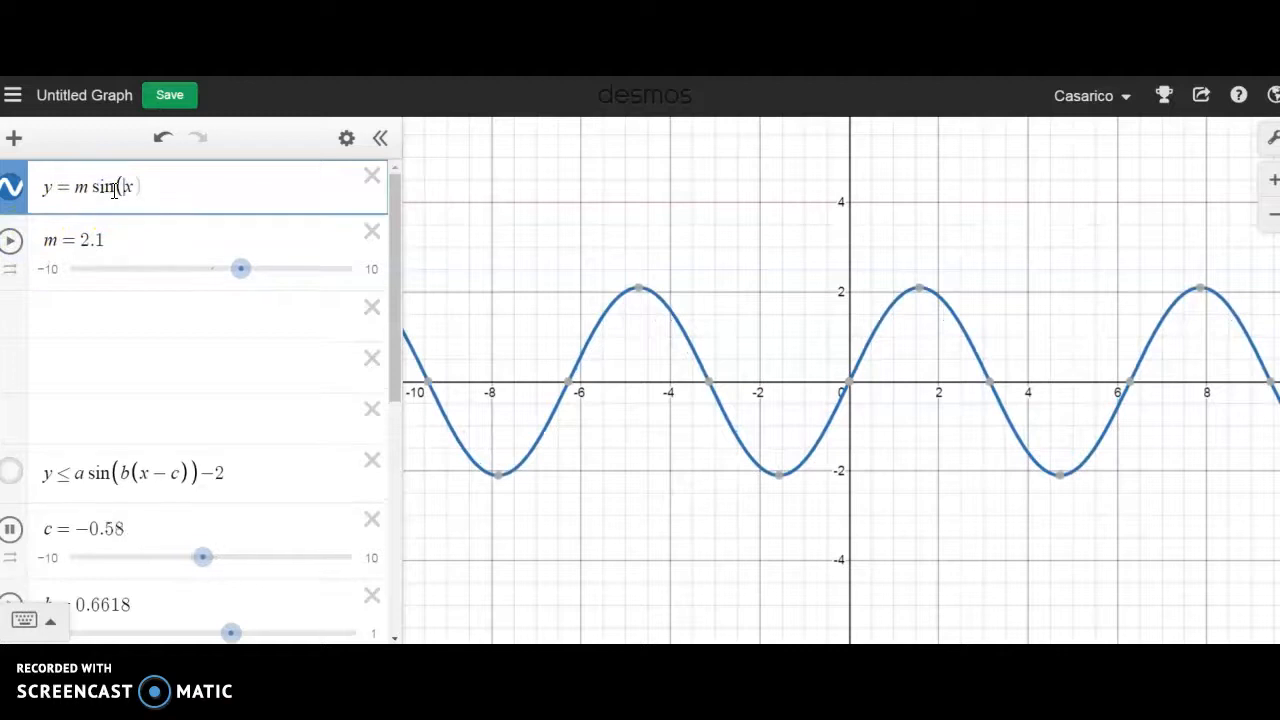
{"action": "type", "text": "n"}
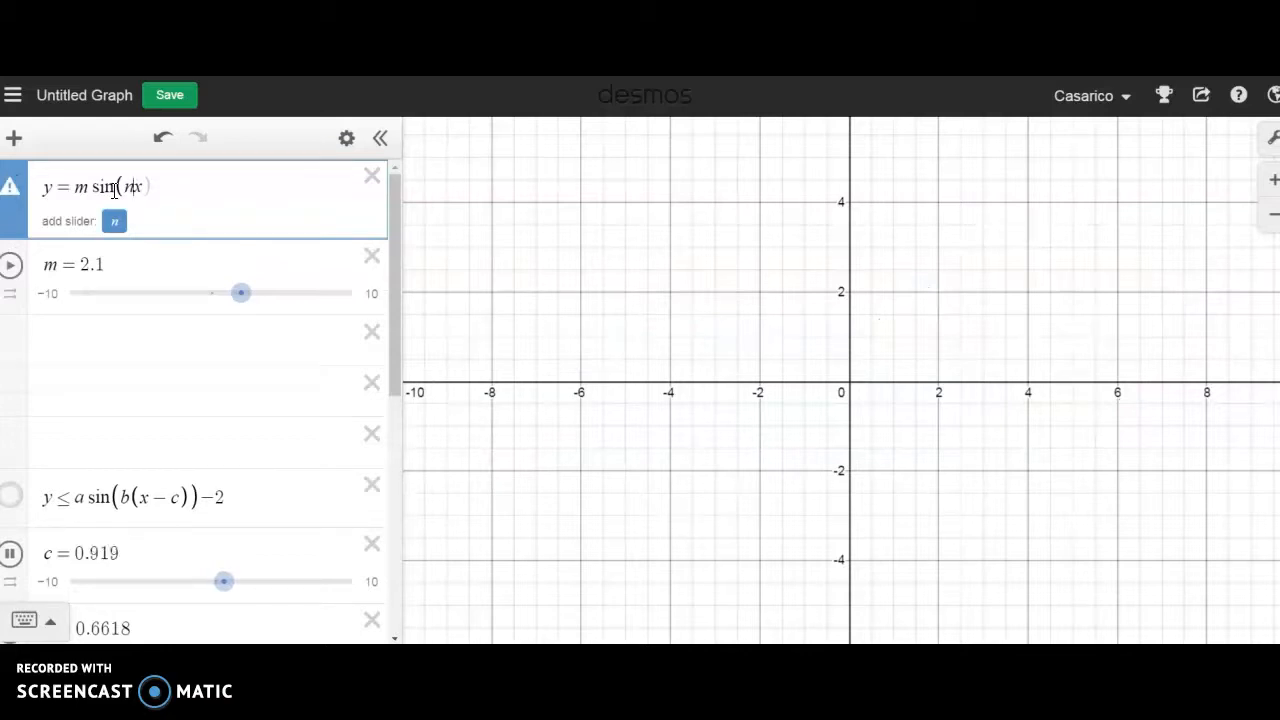
{"action": "left_click", "coordinate": [116, 222]}
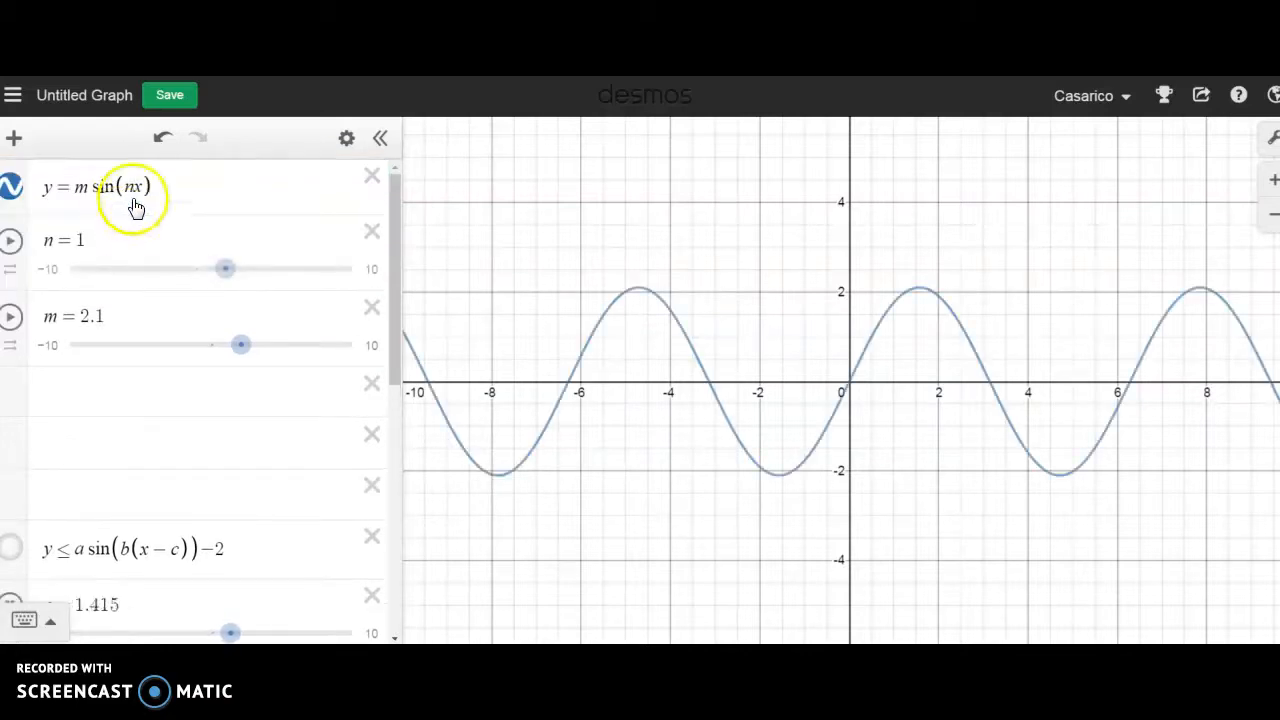
Animate the n slider, stop it, and set n back to 1.
{"action": "left_click", "coordinate": [16, 244]}
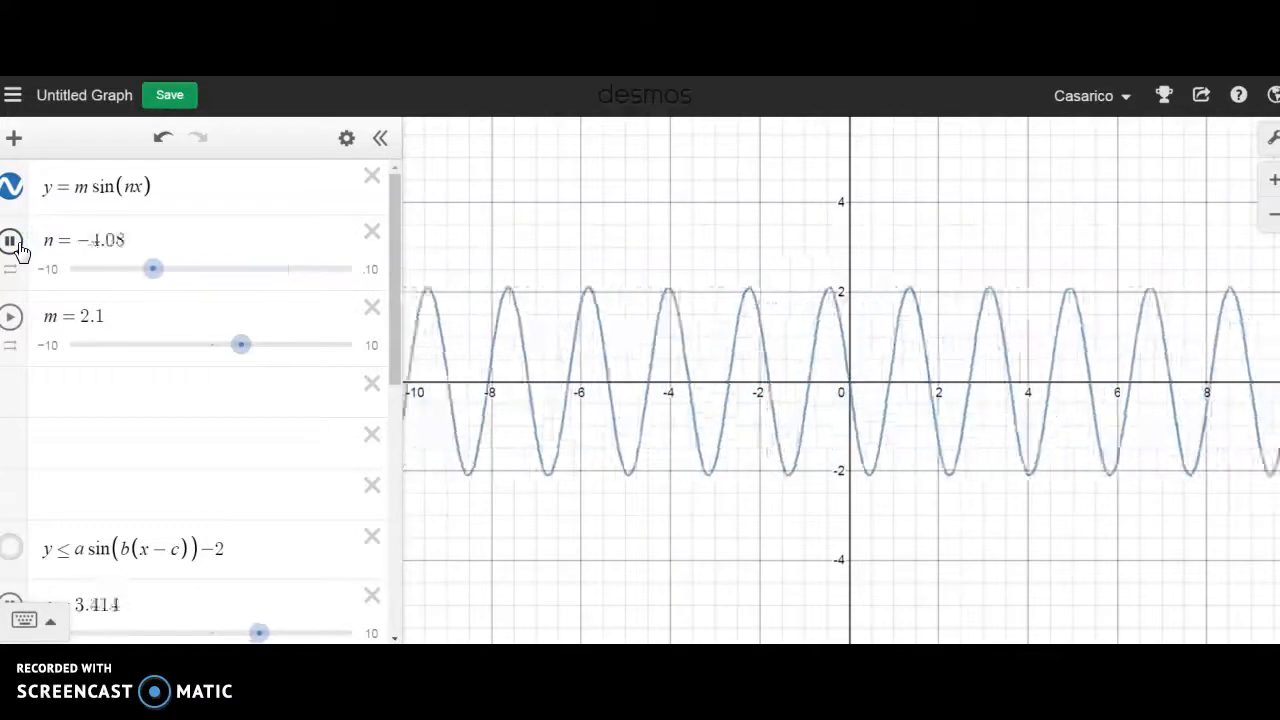
{"action": "left_click", "coordinate": [18, 246]}
{"action": "left_click", "coordinate": [87, 272]}
{"action": "left_click_drag", "start_coordinate": [87, 272], "coordinate": [222, 277]}
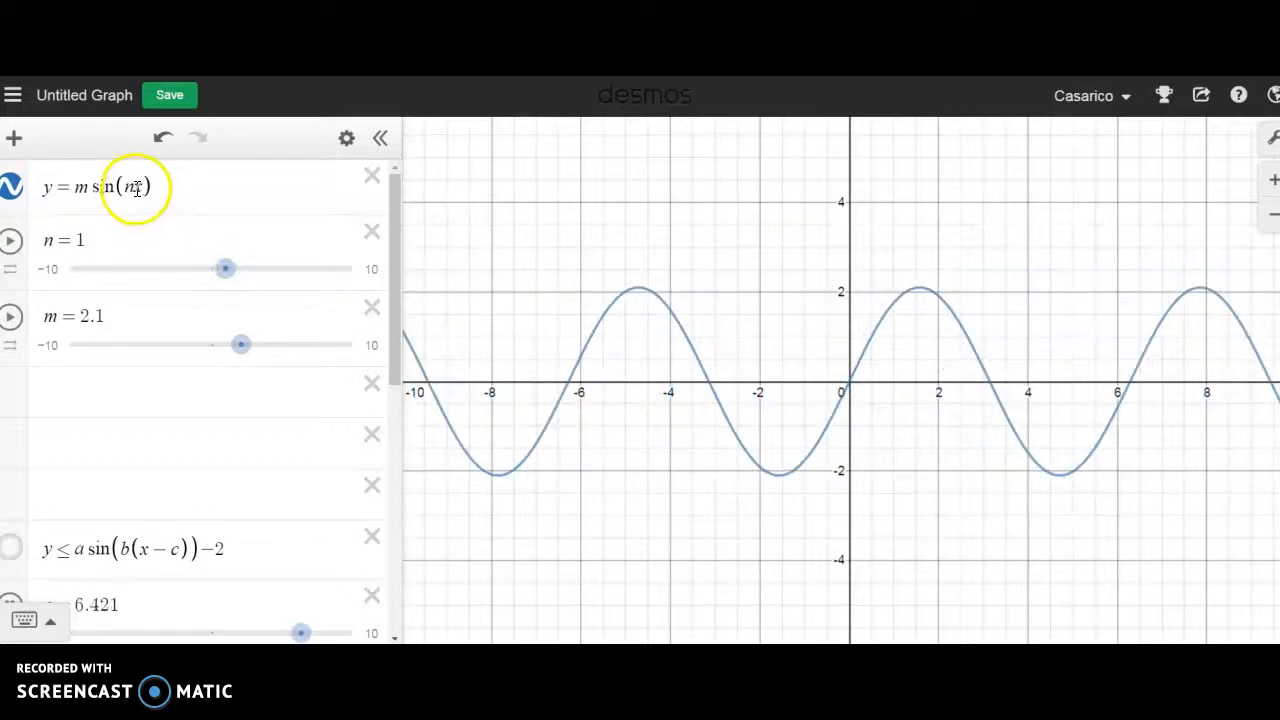
Change the function to y = m sin(n(x-p)) and create a slider for p.
{"action": "left_click", "coordinate": [135, 187]}
{"action": "type", "text": "("}
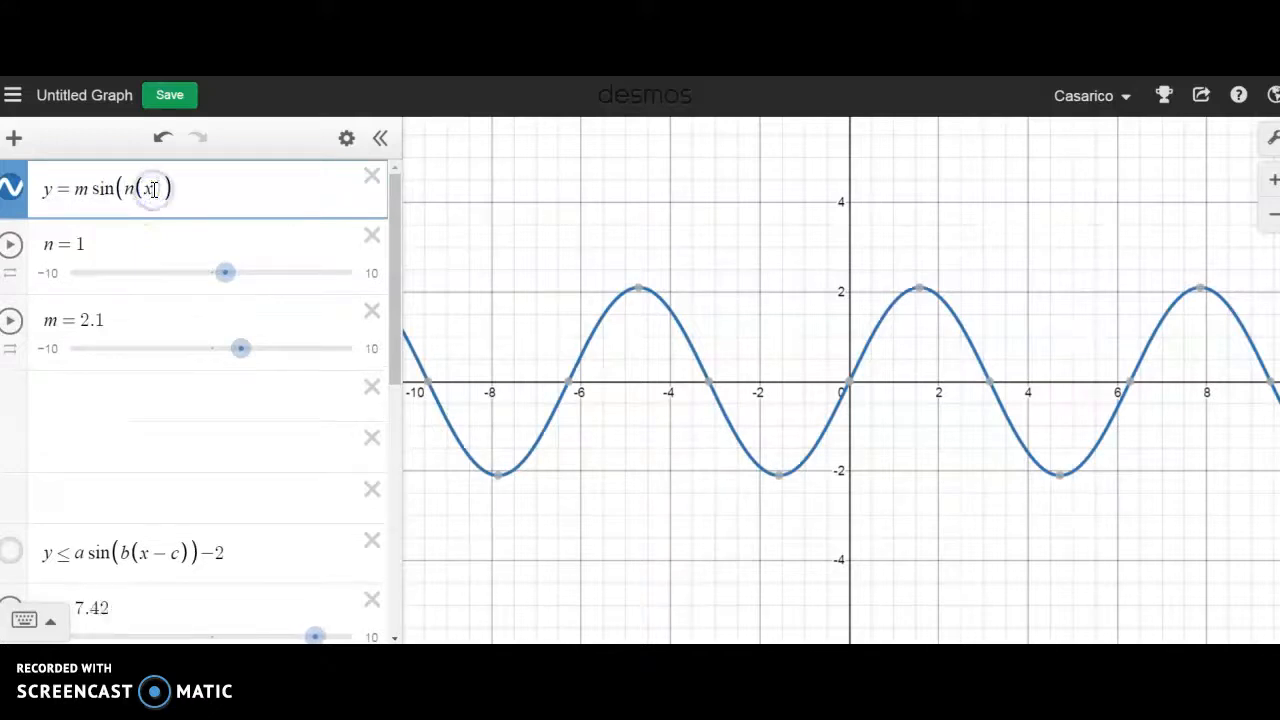
{"action": "type", "text": "-p"}
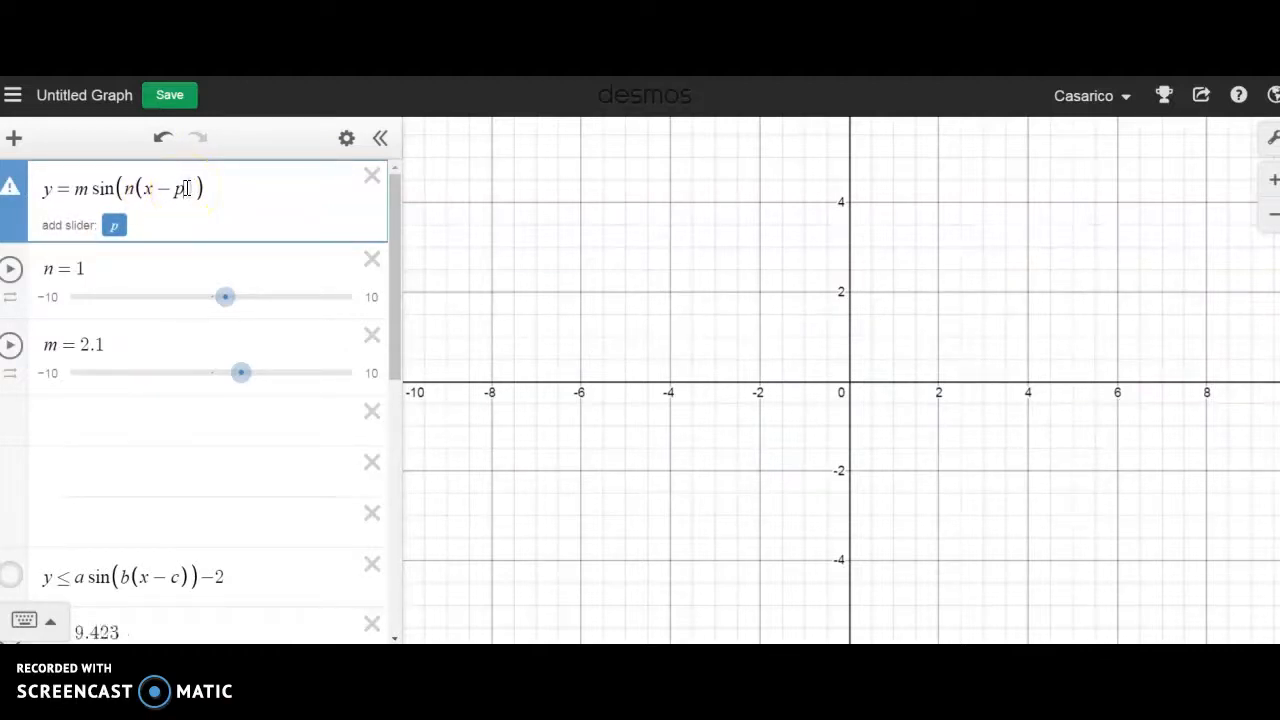
{"action": "left_click", "coordinate": [115, 227]}
Shift the wave with the p slider, animate p, n and m together, and stop all three animations.
{"action": "left_click_drag", "start_coordinate": [225, 273], "coordinate": [165, 288]}
{"action": "left_click", "coordinate": [48, 248]}
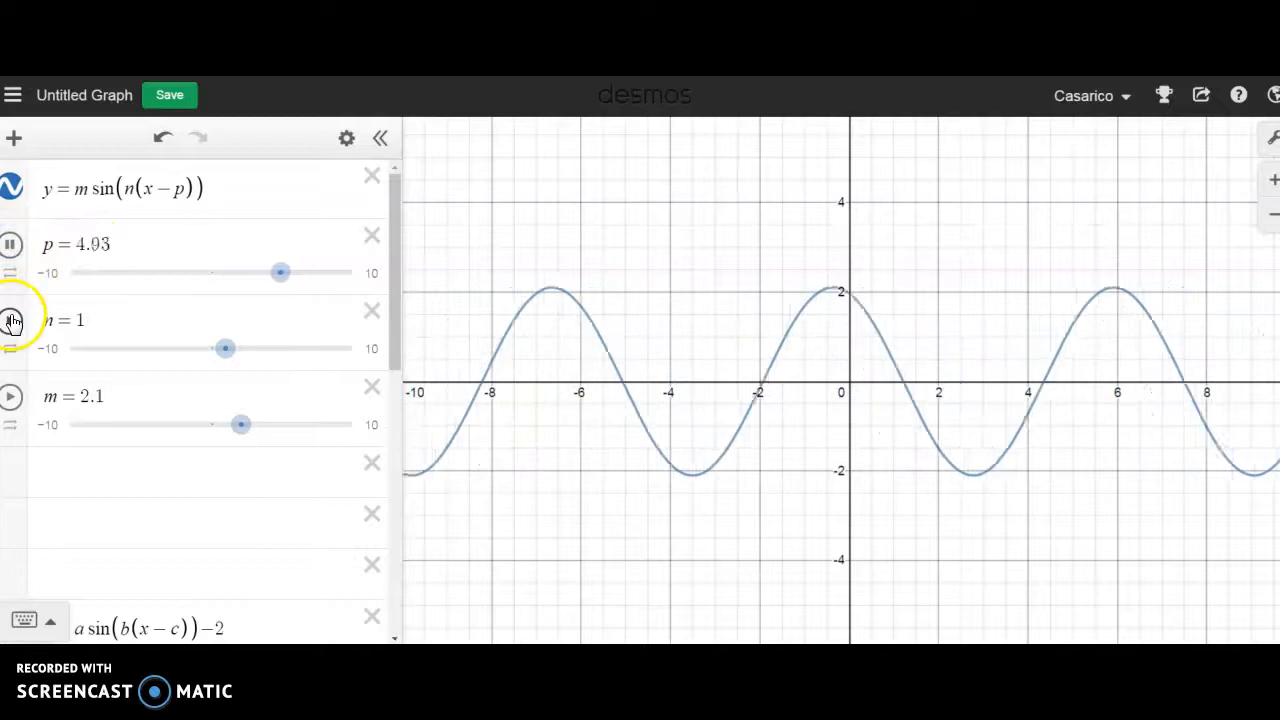
{"action": "left_click", "coordinate": [13, 396]}
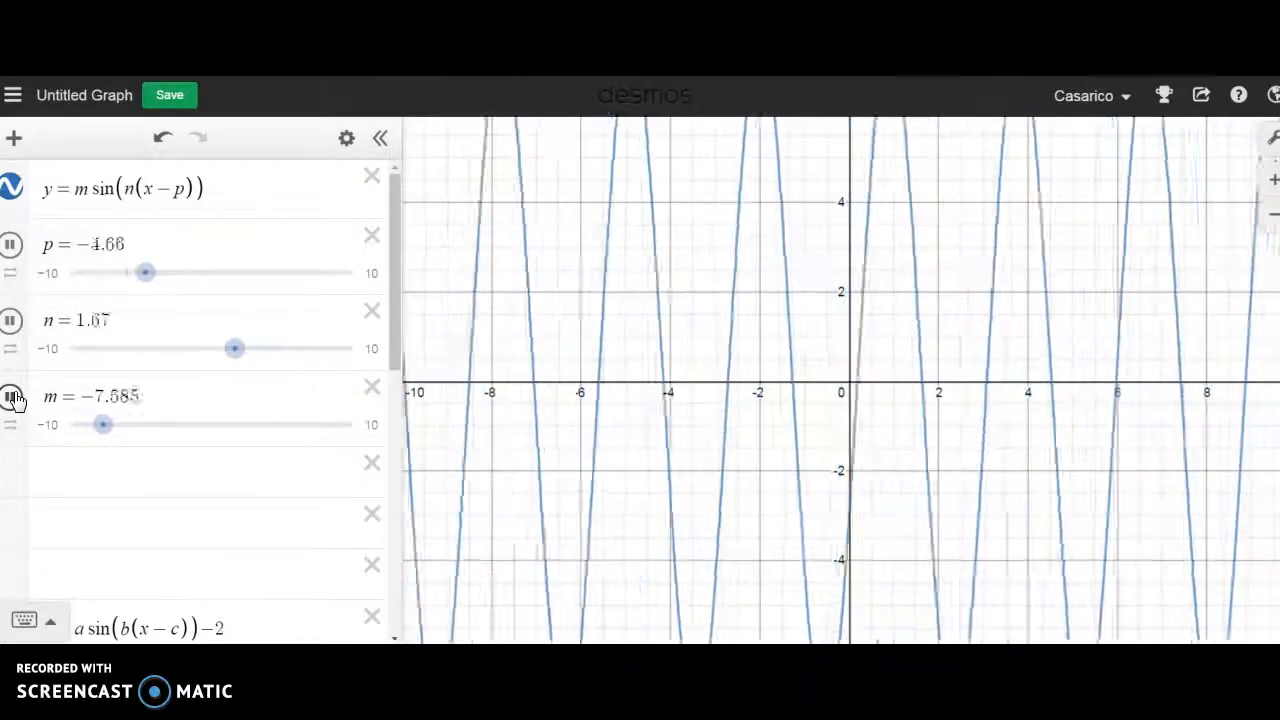
{"action": "left_click", "coordinate": [12, 322]}
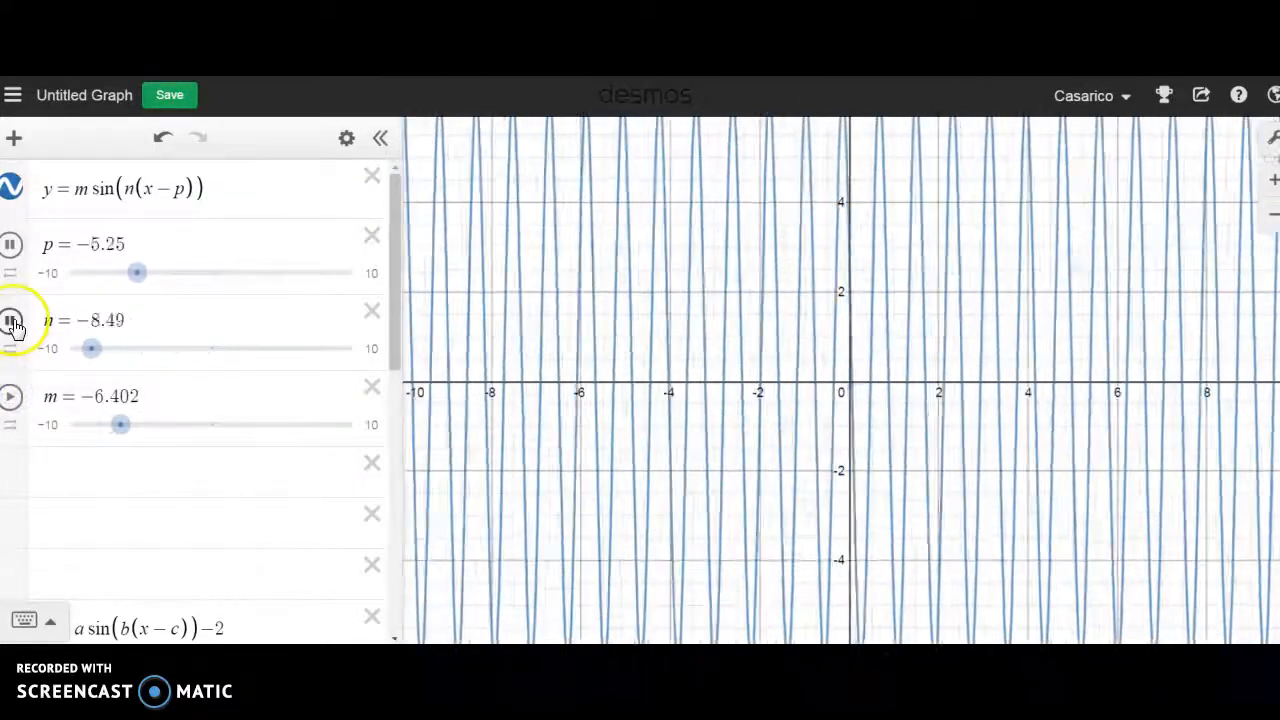
{"action": "left_click", "coordinate": [11, 246]}
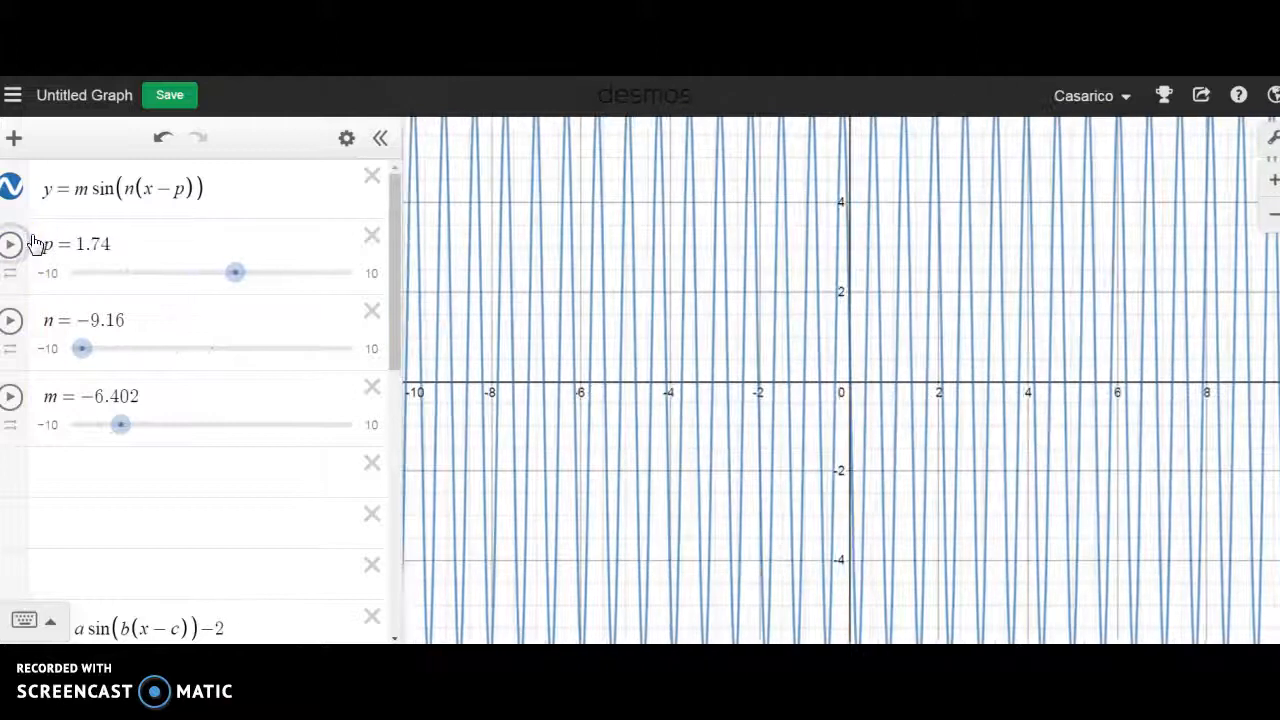
Hide the graph of y = m sin(n(x-p)) and show the shaded inequality y ≤ a sin(b(x-c))-2.
{"action": "left_click", "coordinate": [12, 189]}
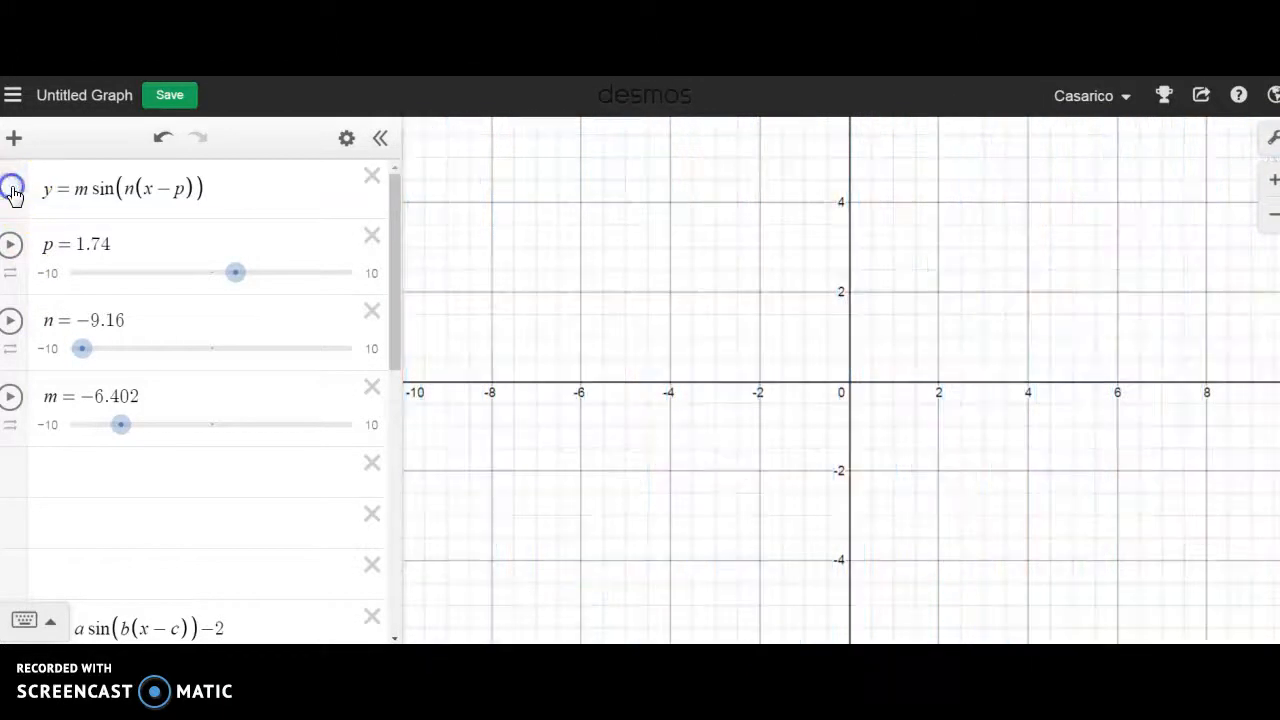
{"action": "scroll", "coordinate": [146, 513], "scroll_direction": "down", "scroll_amount": 6}
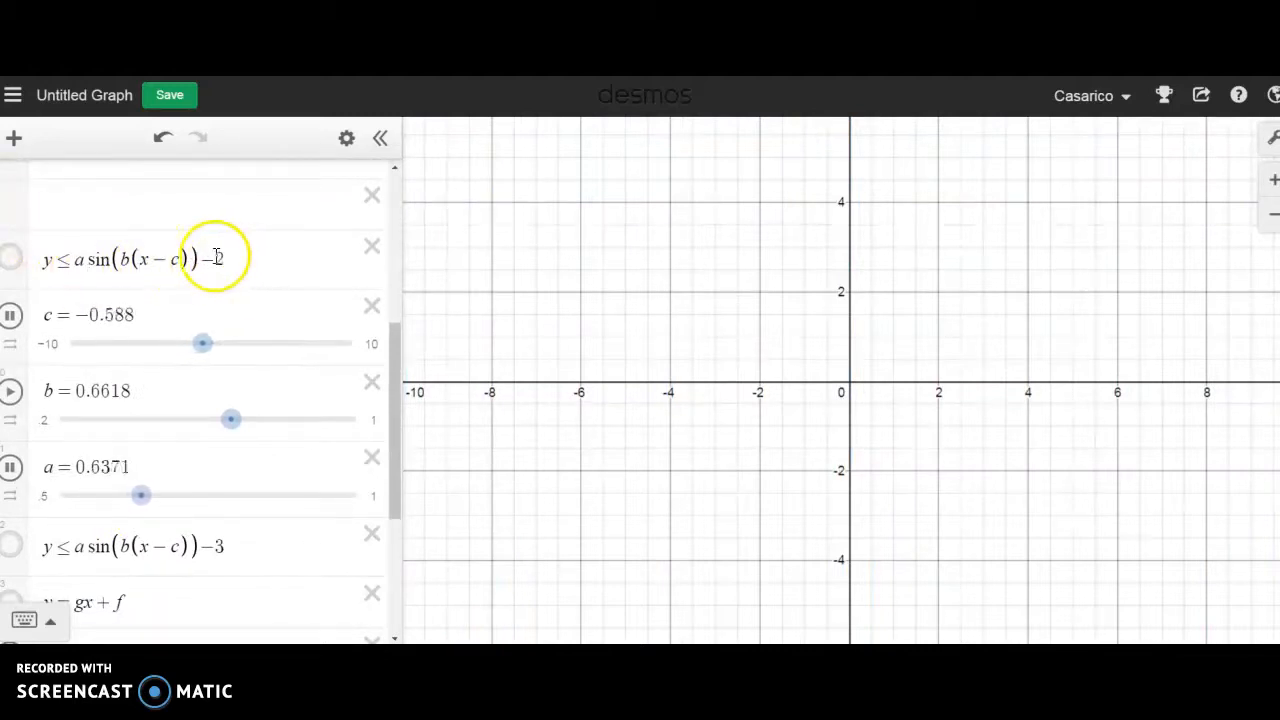
{"action": "left_click", "coordinate": [11, 258]}
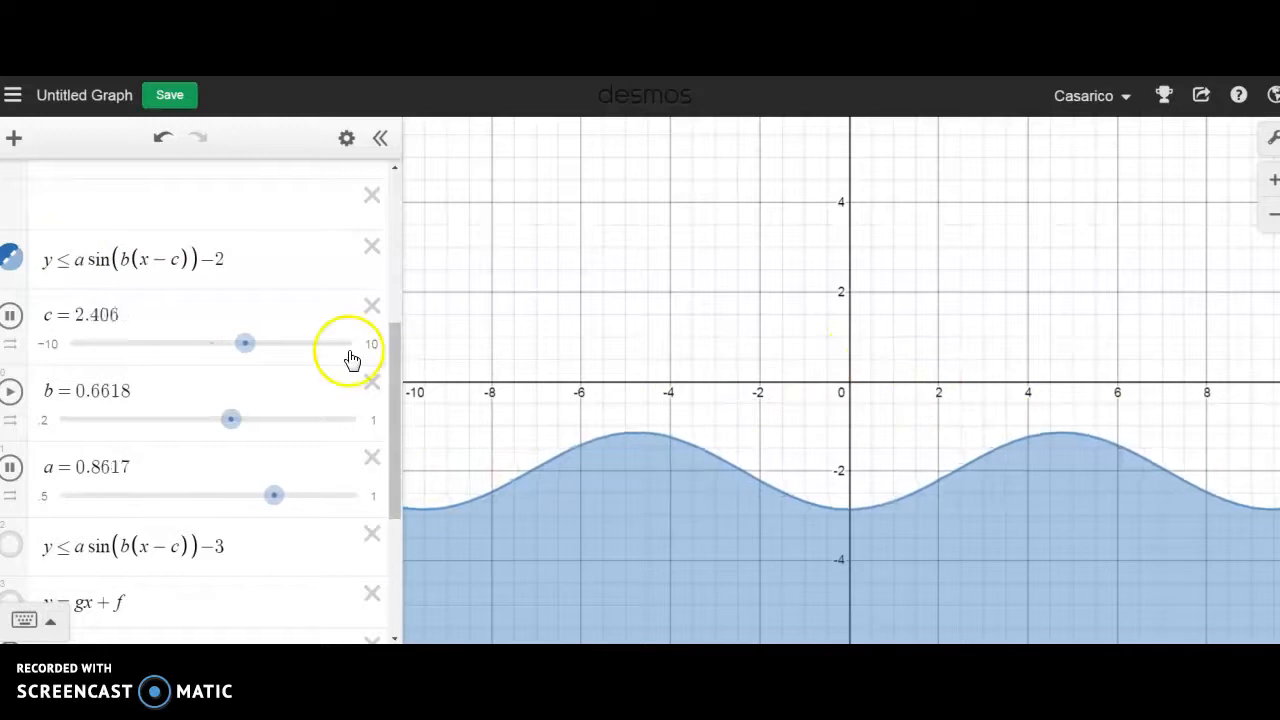
{"action": "left_click", "coordinate": [57, 427]}
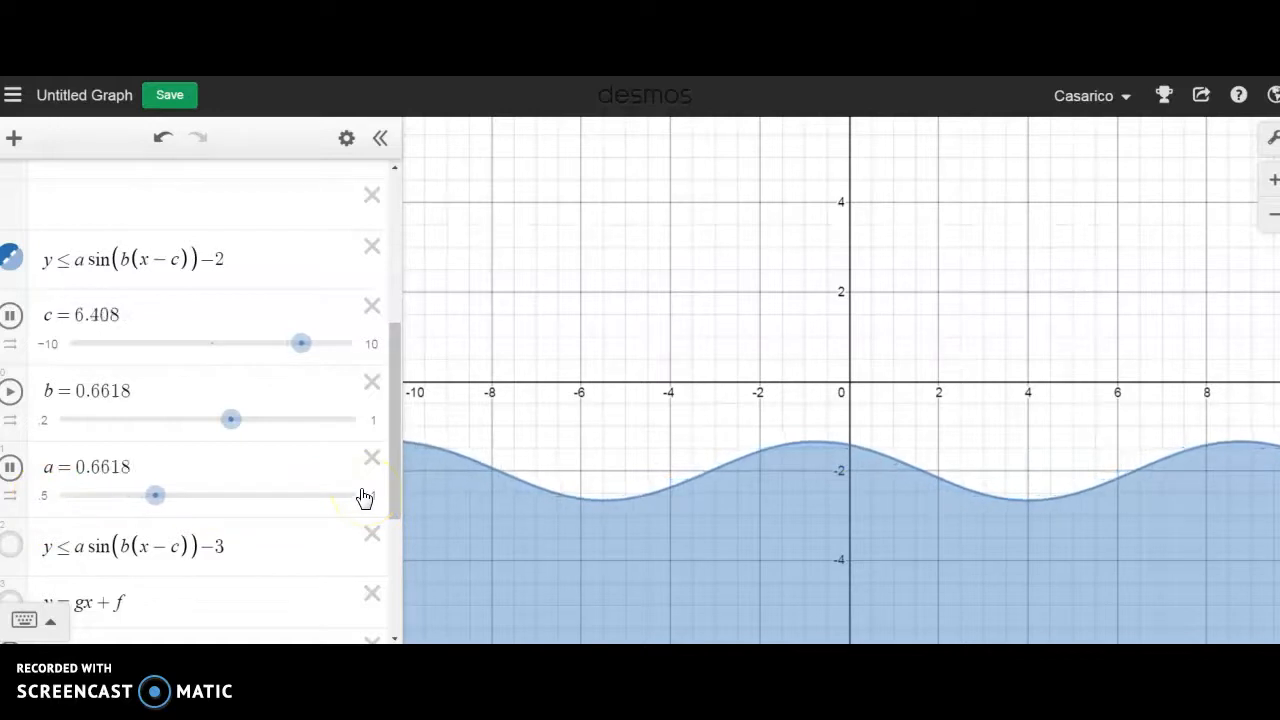
Review the animation mode and speed of the a slider.
{"action": "left_click", "coordinate": [13, 497]}
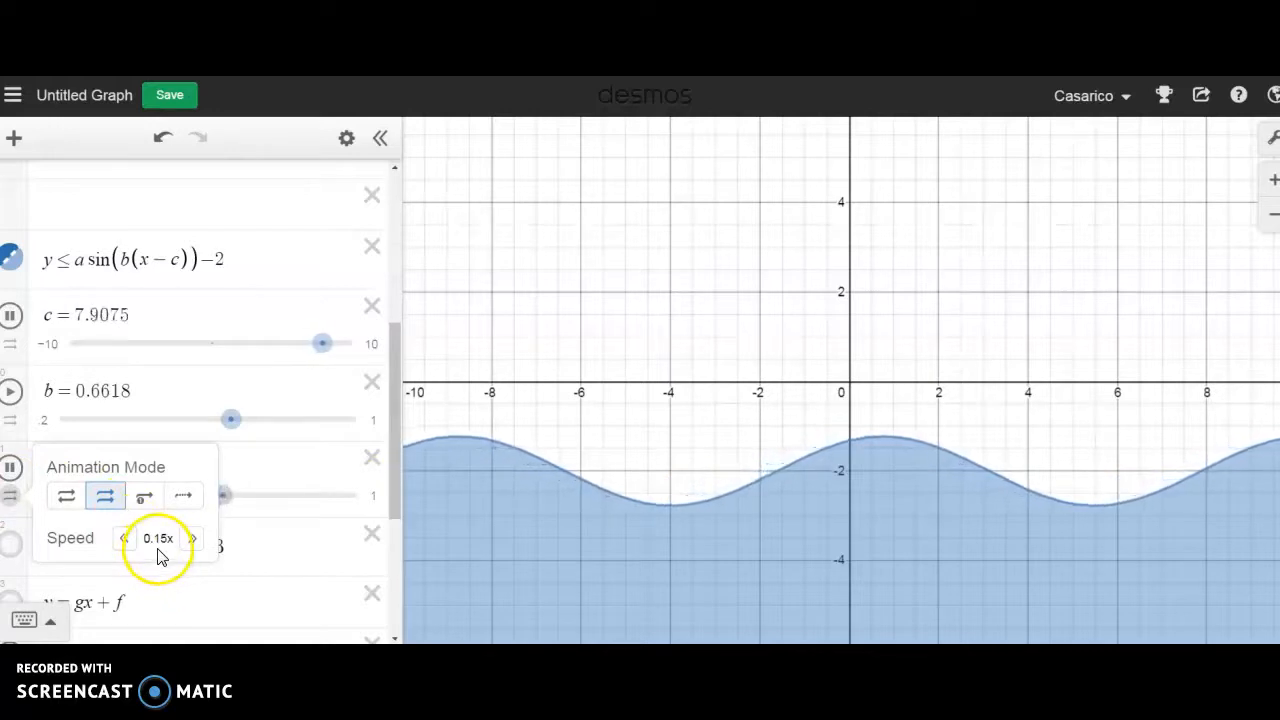
{"action": "left_click", "coordinate": [13, 505]}
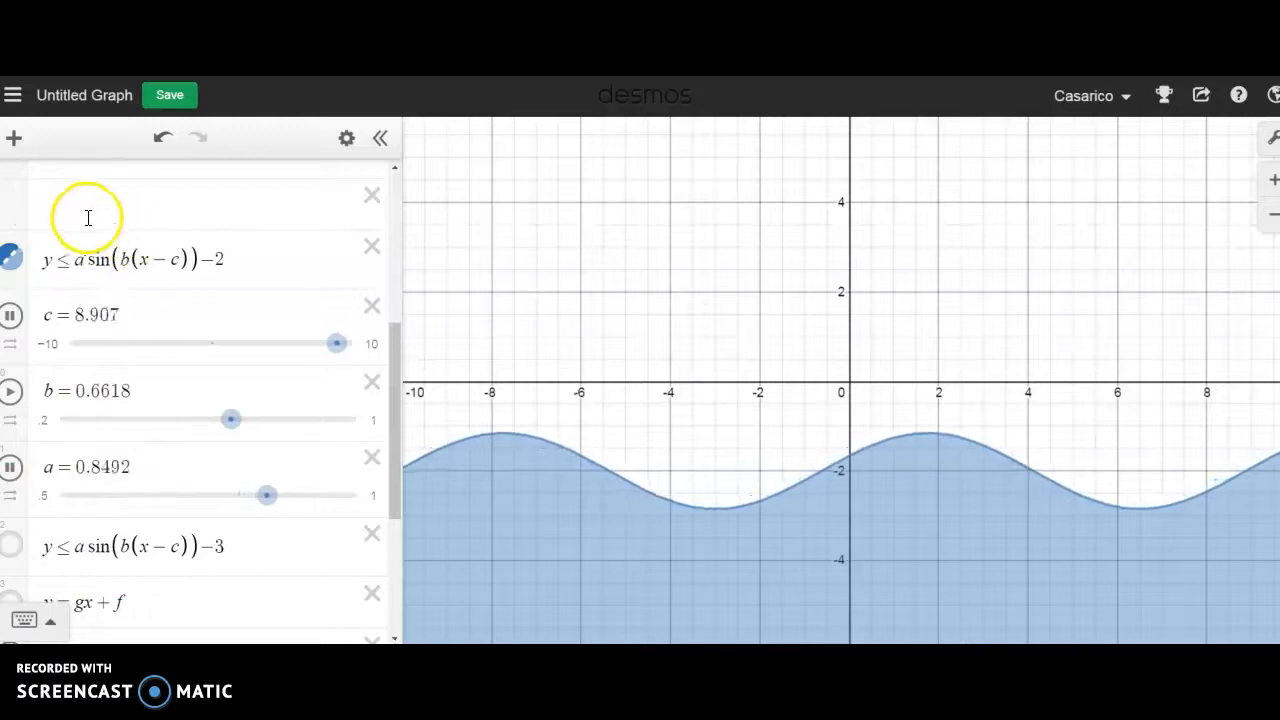
Duplicate the inequality y ≤ a sin(b(x-c))-2 above the original and color the copy blue.
{"action": "left_click_drag", "start_coordinate": [41, 259], "coordinate": [153, 263]}
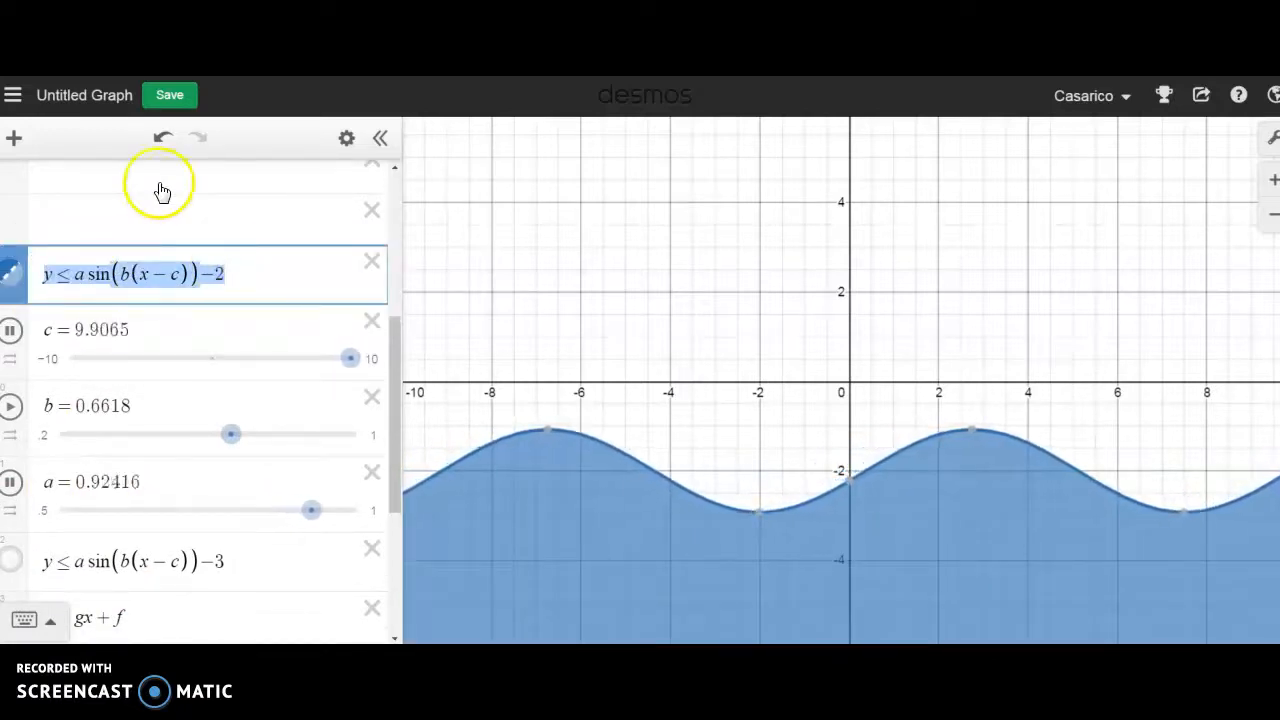
{"action": "left_click", "coordinate": [137, 217]}
{"action": "type", "text": "y≤a sin(b(x−c))−2"}
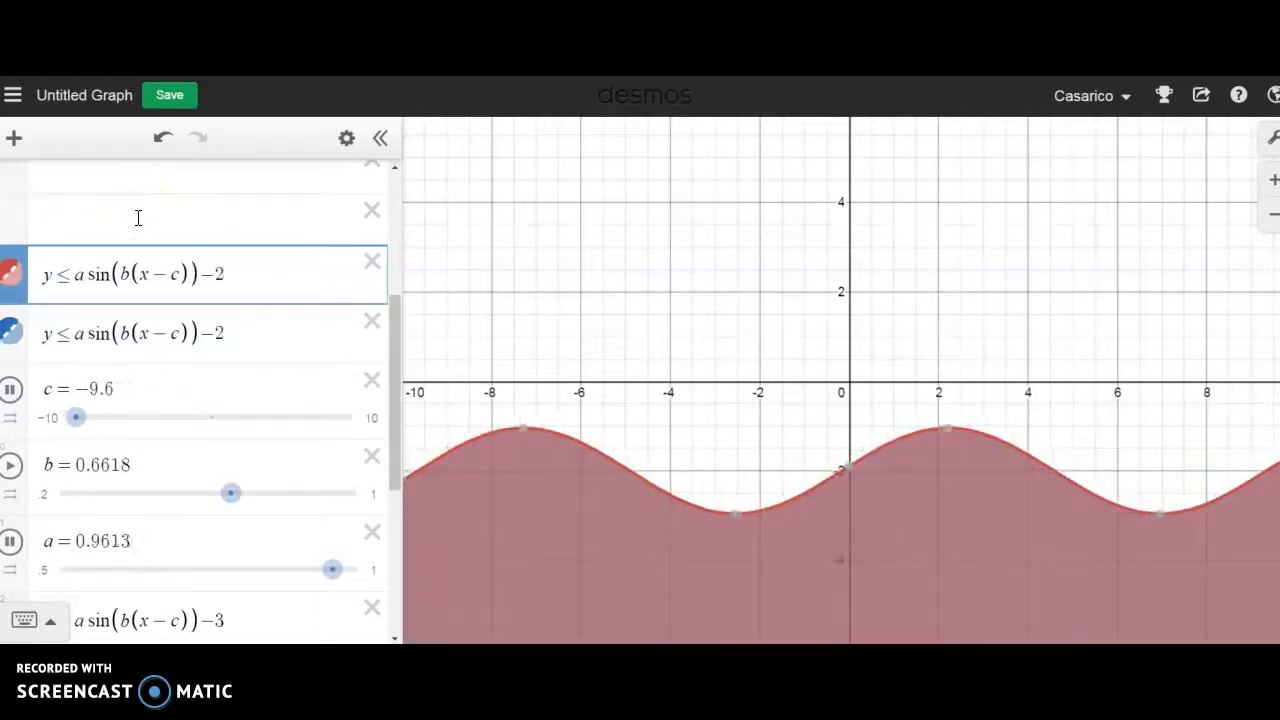
{"action": "left_click", "coordinate": [12, 275]}
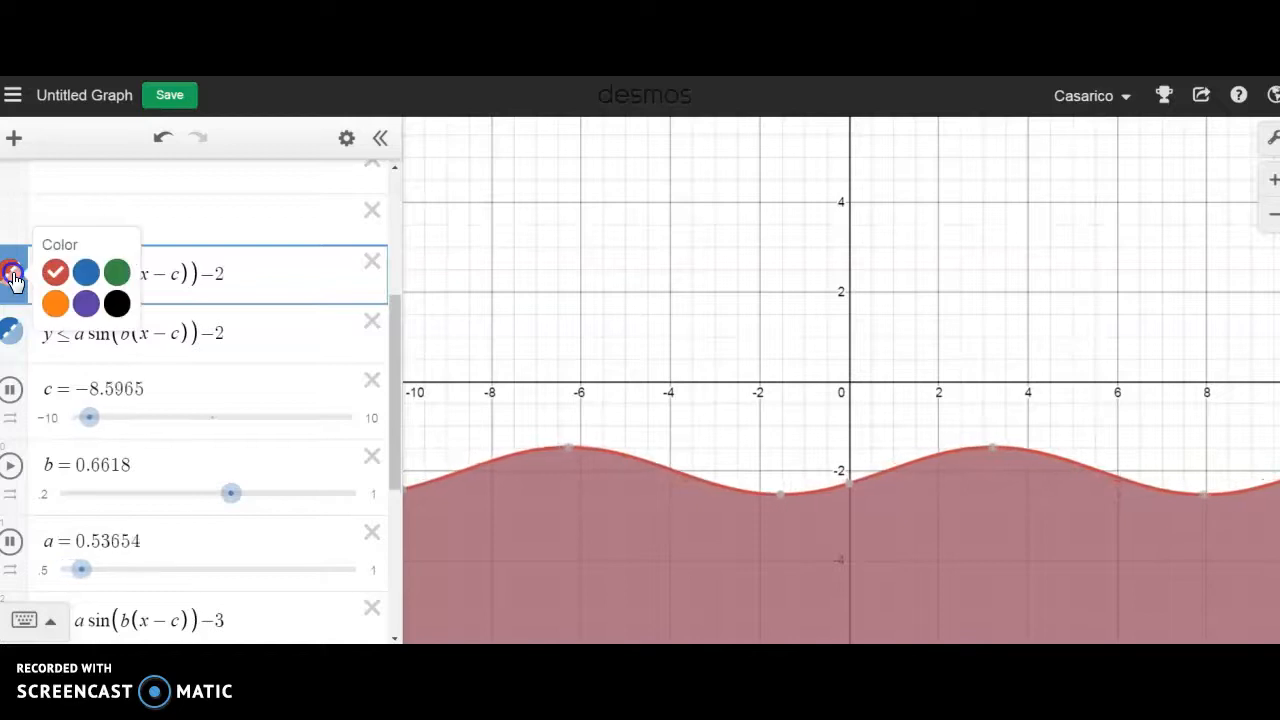
{"action": "left_click", "coordinate": [86, 276]}
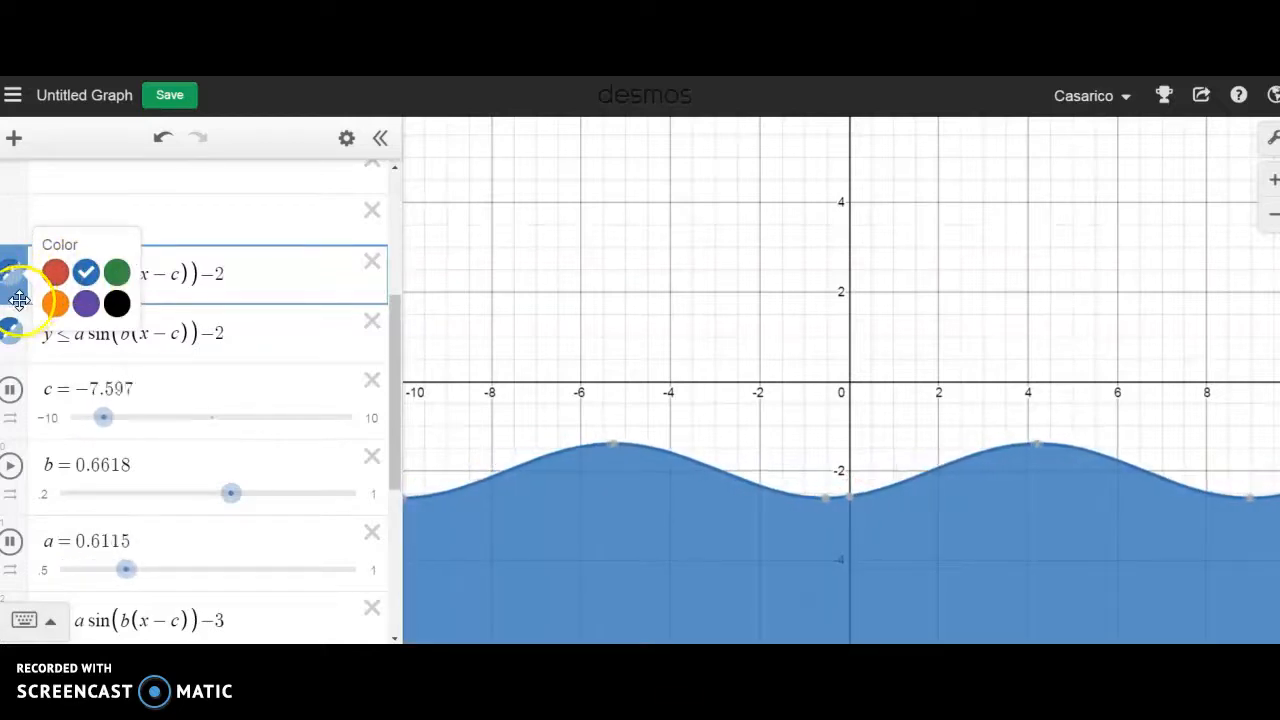
Change the second of the two adjacent wave inequalities to y ≤ a sin(b(x-c))-3.
{"action": "left_click_drag", "start_coordinate": [18, 298], "coordinate": [25, 354]}
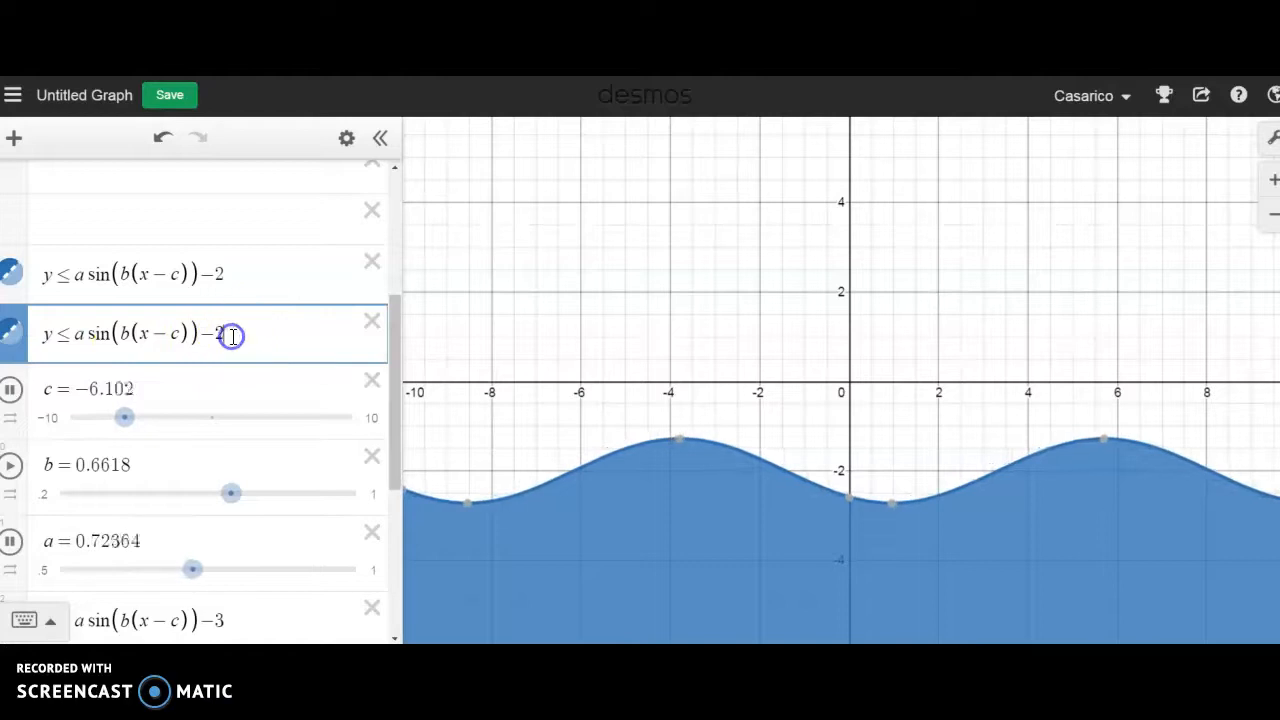
{"action": "key", "text": "BackSpace"}
{"action": "type", "text": "3"}
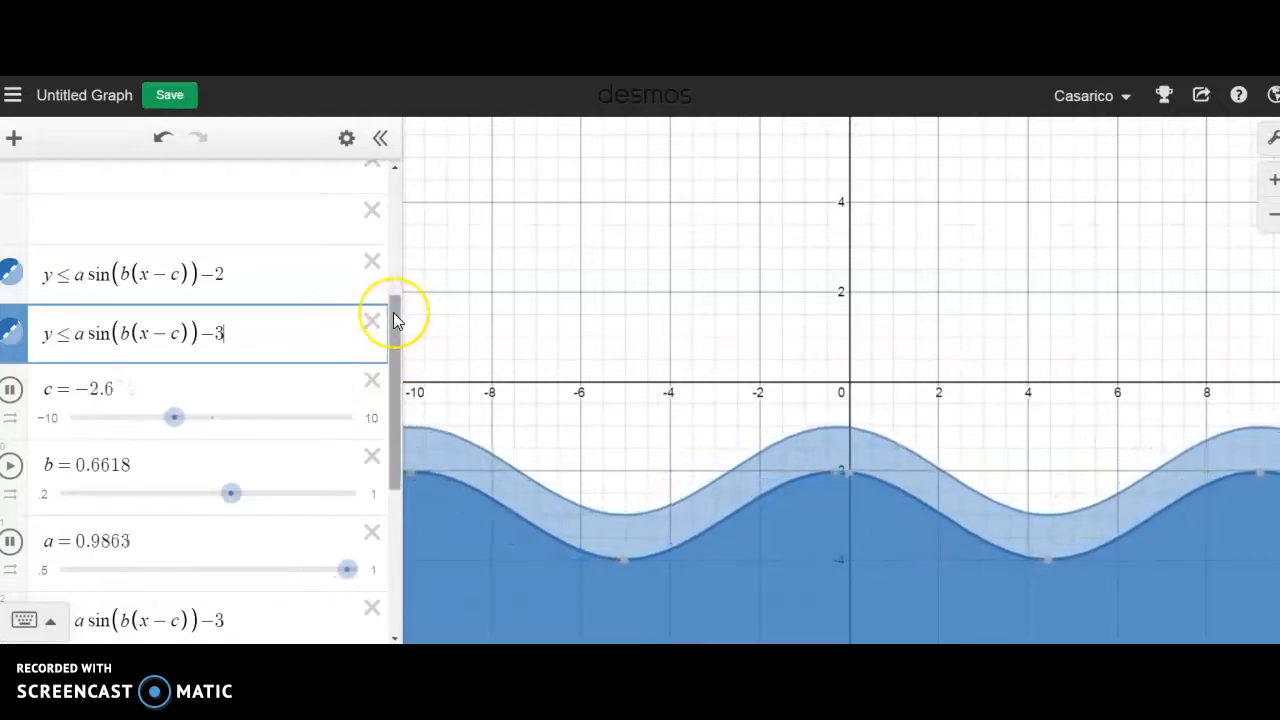
Hide the shaded inequalities y ≤ a sin(b(x-c))-2 and y ≤ a sin(b(x-c))-3.
{"action": "left_click", "coordinate": [11, 272]}
{"action": "left_click", "coordinate": [13, 333]}
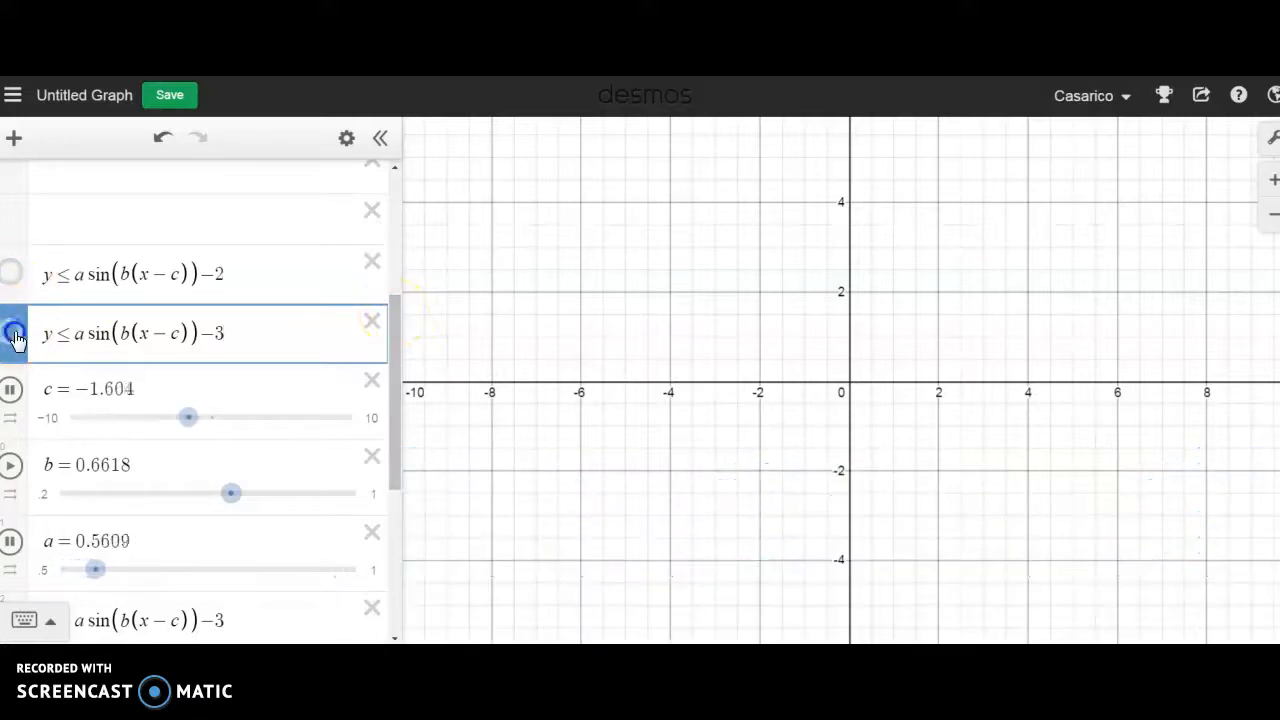
Show the line y = gx + f and animate its g and f sliders.
{"action": "left_click_drag", "start_coordinate": [397, 391], "coordinate": [388, 533]}
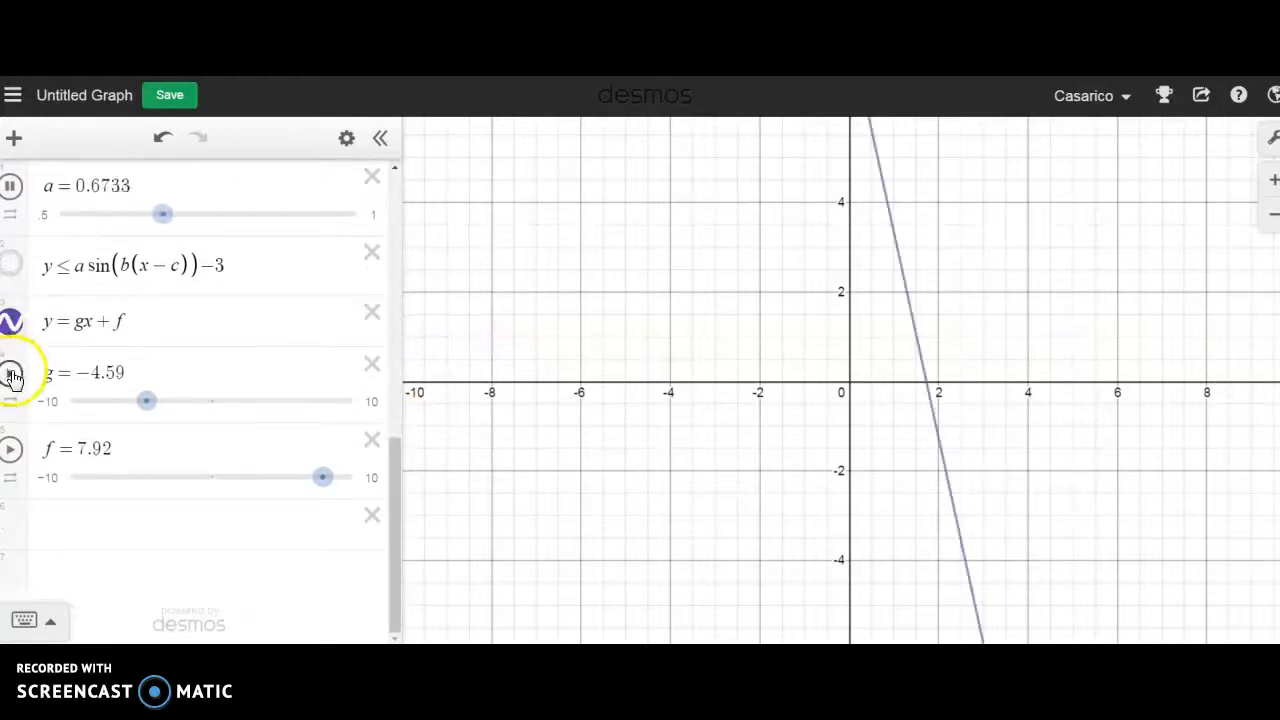
{"action": "left_click", "coordinate": [11, 374]}
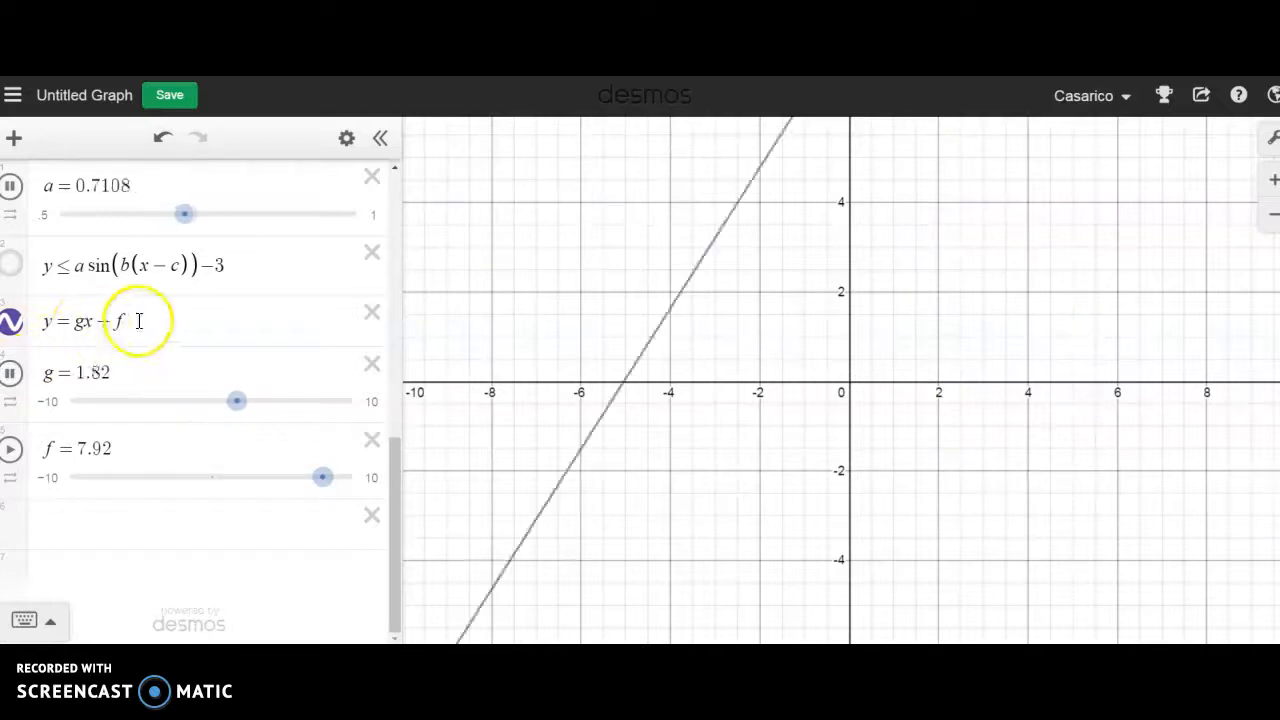
{"action": "left_click", "coordinate": [11, 450]}
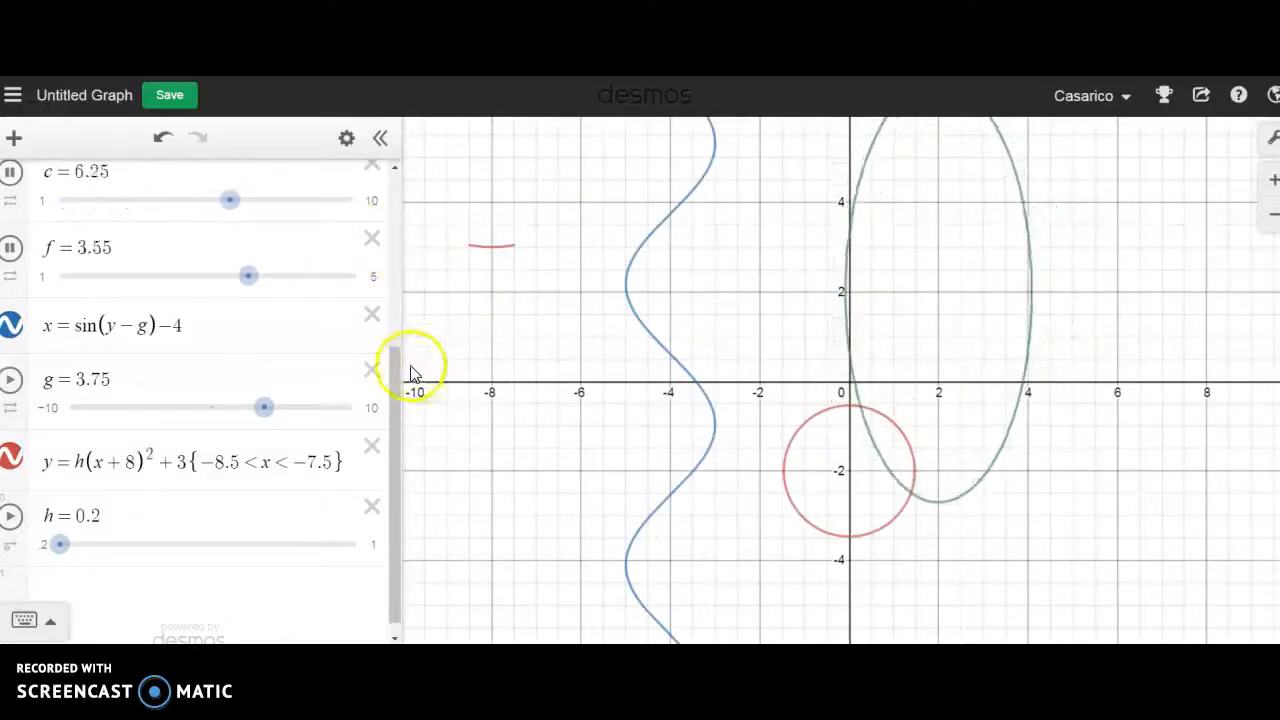
Animate the a slider of the circle x² + (y+2)² = a.
{"action": "left_click_drag", "start_coordinate": [395, 373], "coordinate": [392, 164]}
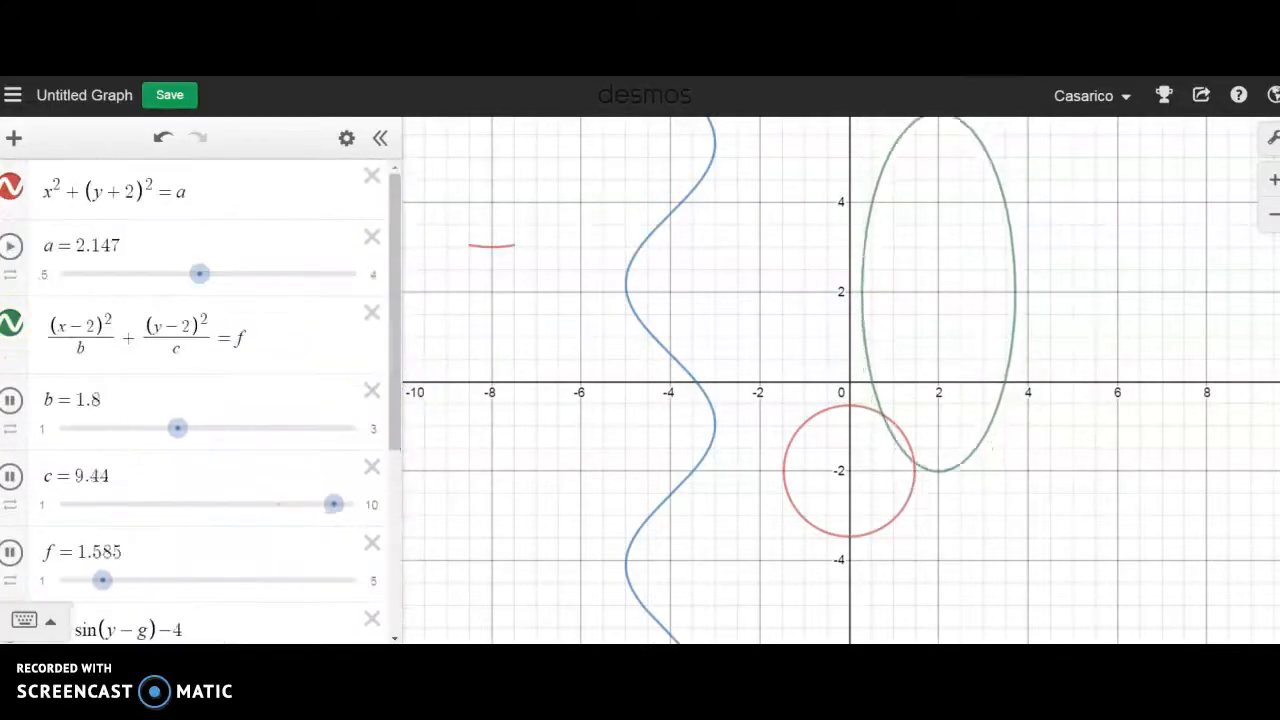
{"action": "left_click", "coordinate": [11, 250]}
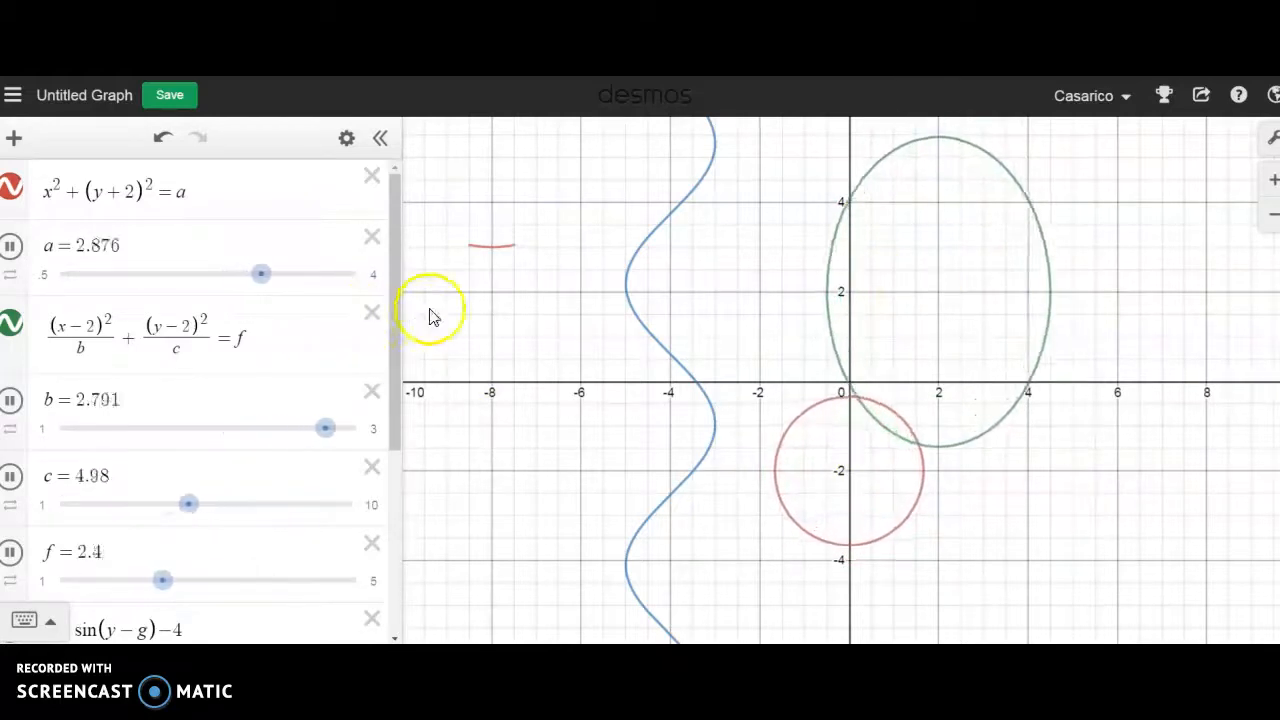
Set h to 0.2 for the restricted parabola y = h(x+8)² + 3 and animate the h slider.
{"action": "left_click_drag", "start_coordinate": [390, 316], "coordinate": [379, 474]}
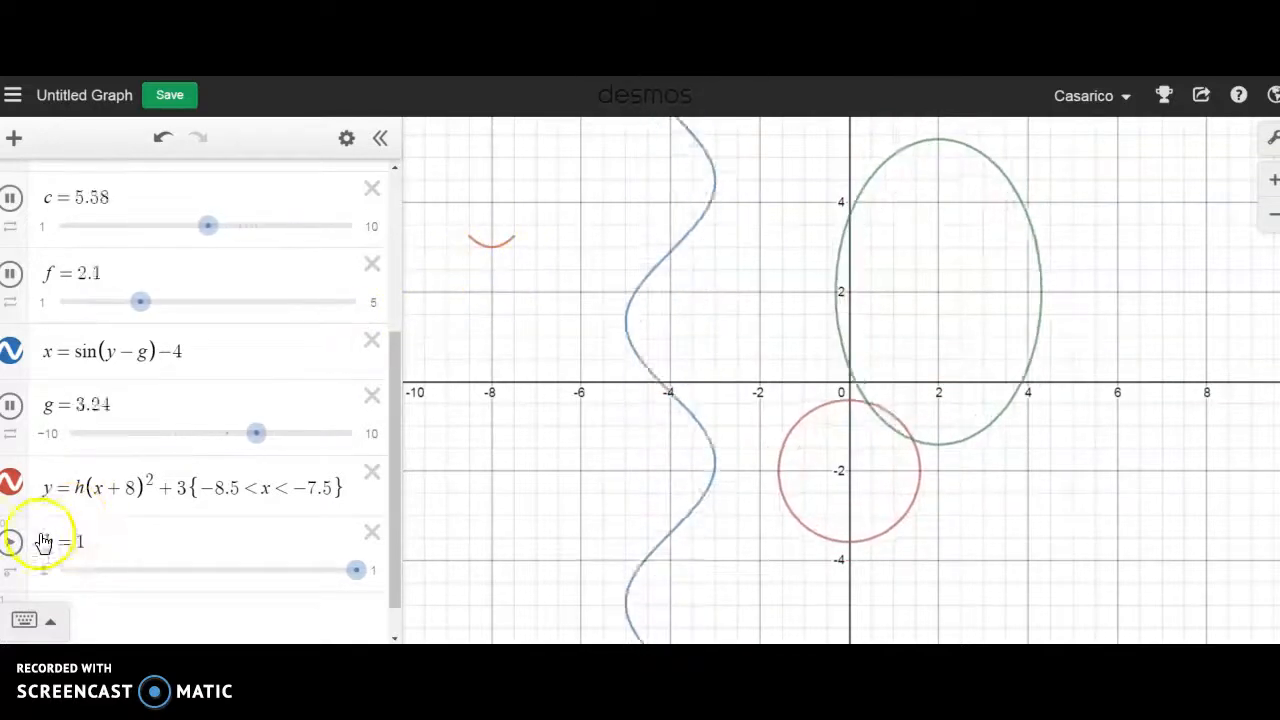
{"action": "left_click_drag", "start_coordinate": [358, 573], "coordinate": [58, 580]}
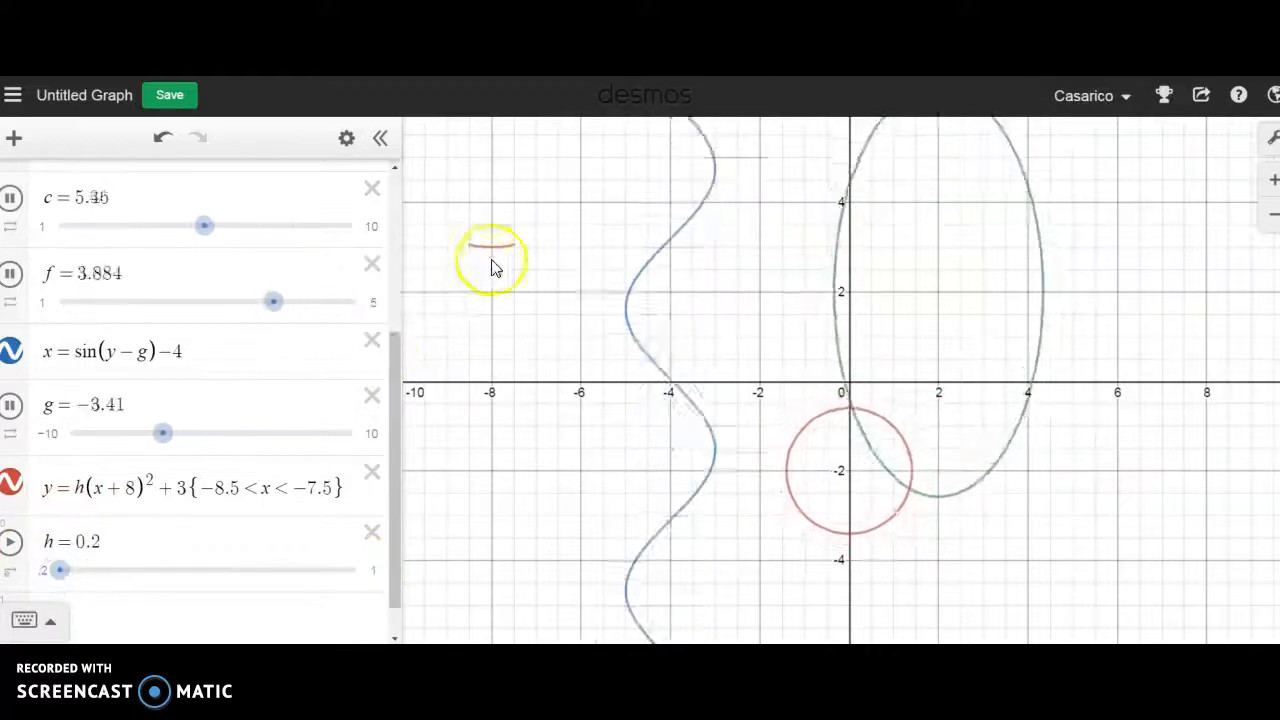
{"action": "left_click", "coordinate": [10, 541]}
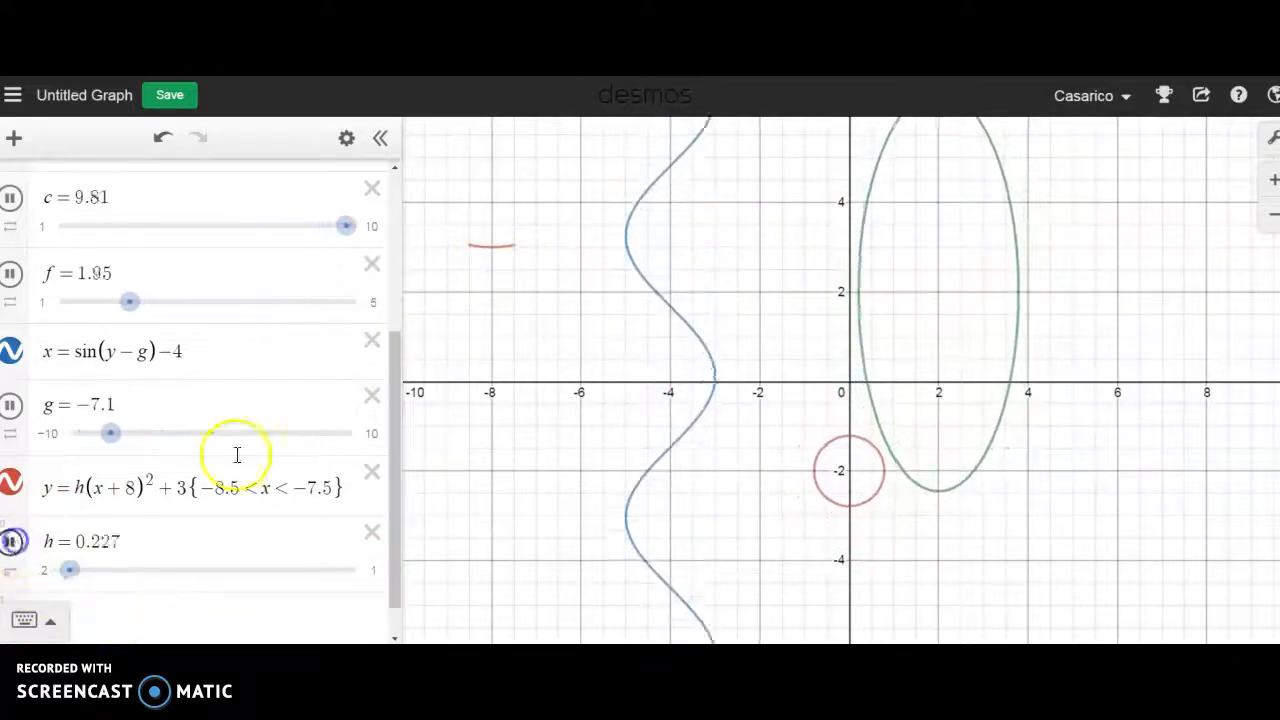